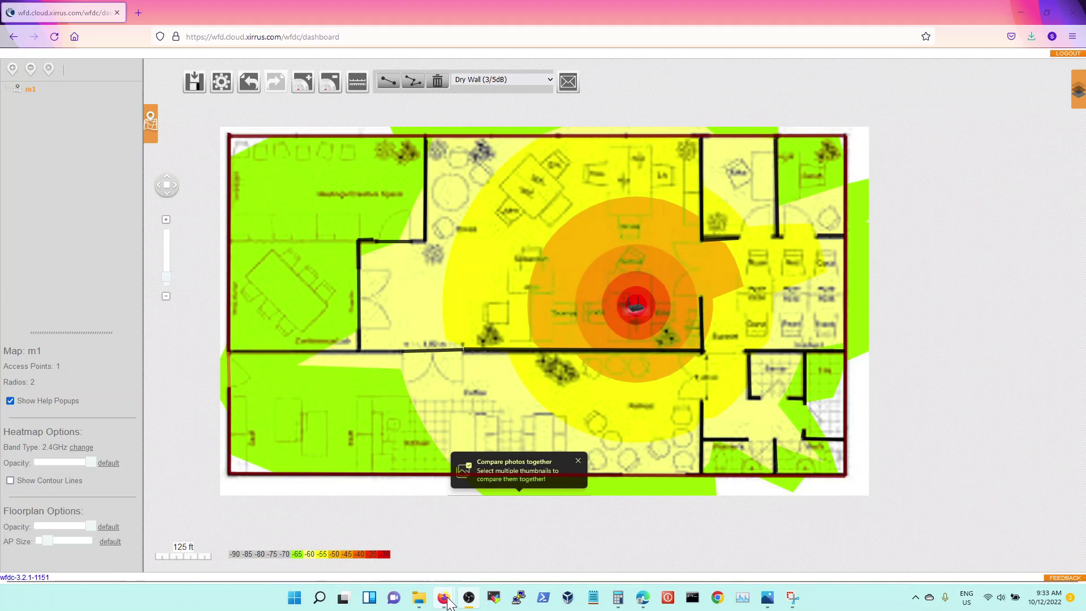
Step: Bring up the browser window with Cambium's Wi-Fi Designer product page
mouse_move(444, 603)
click(478, 548)
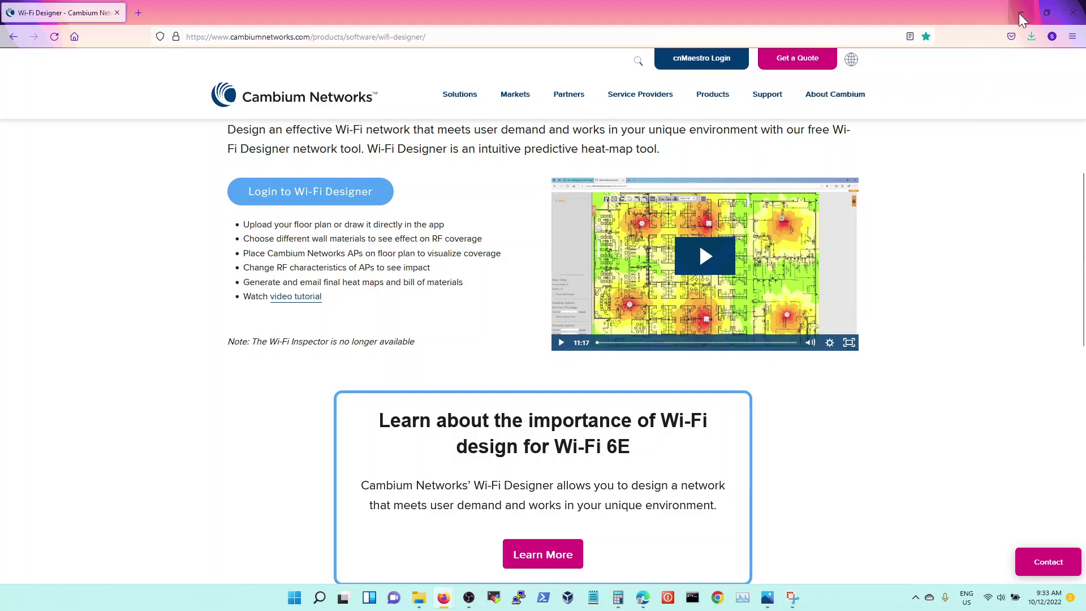
Step: Highlight the 'free Wi-Fi' text, then minimize Firefox to reveal the heatmap dashboard
drag(810, 131, 858, 138)
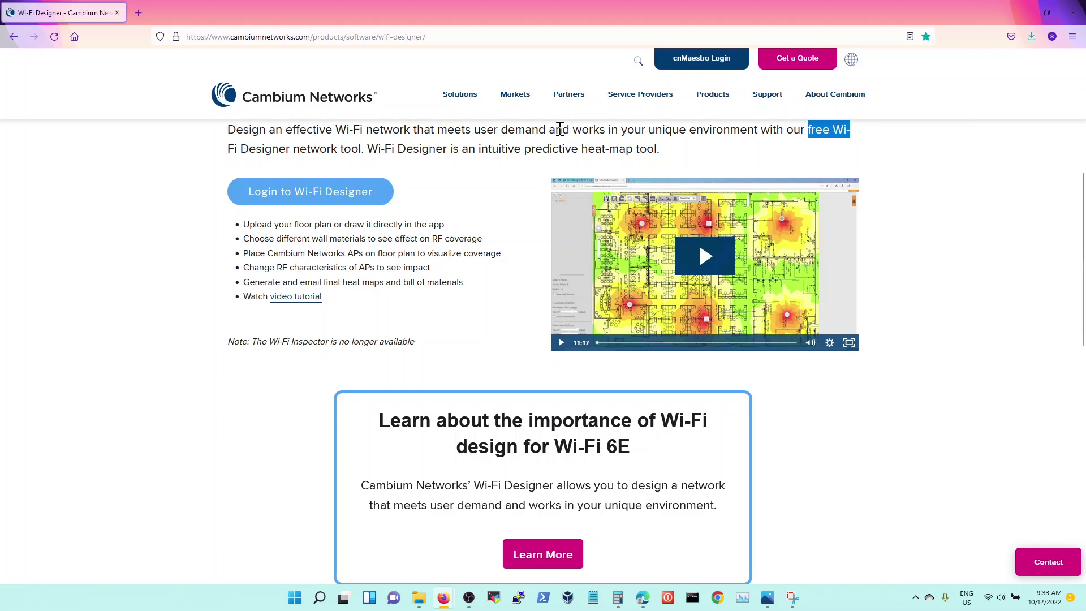
click(1014, 13)
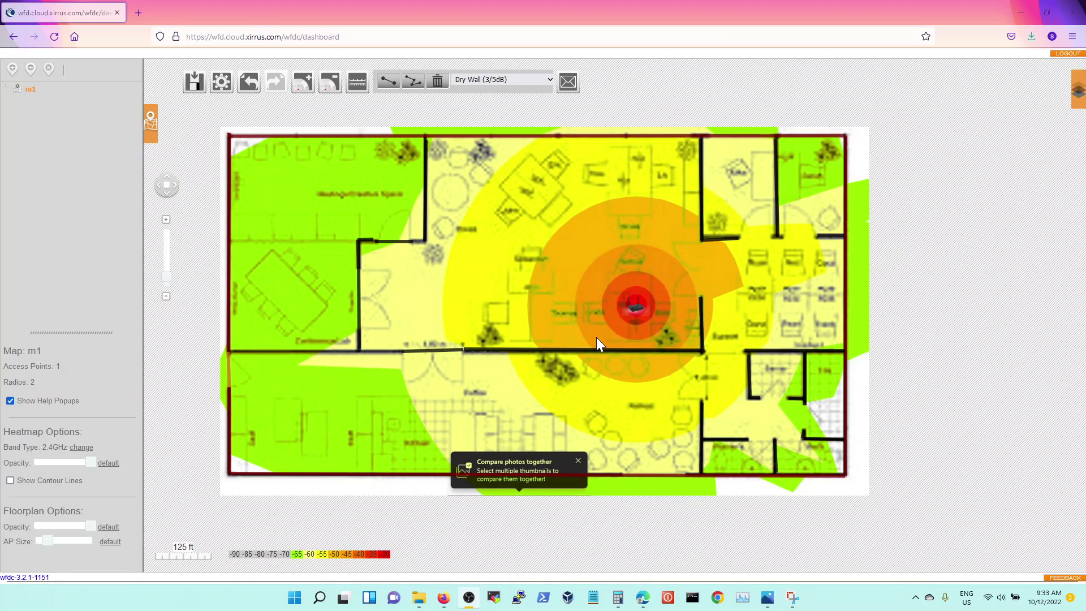
Step: Delete the top outer wall of map m1 and remove its centre access point
click(637, 314)
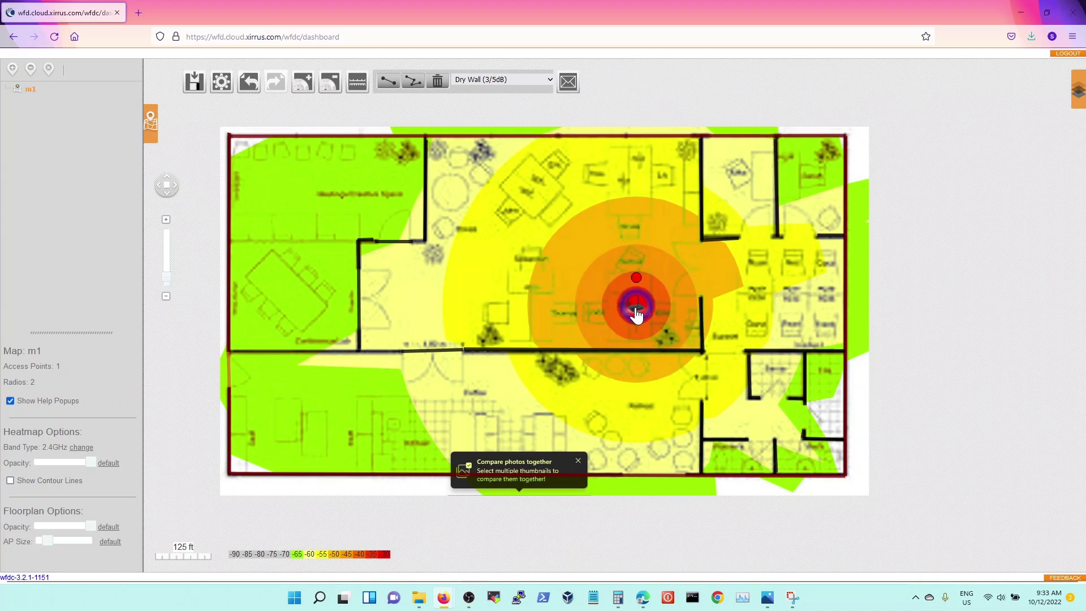
click(437, 83)
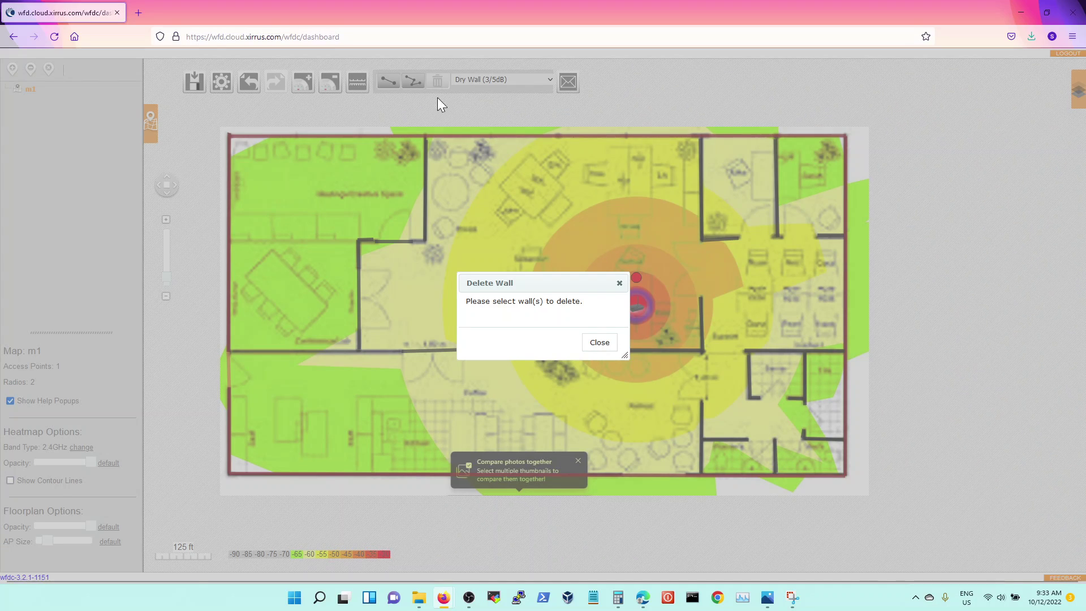
click(600, 343)
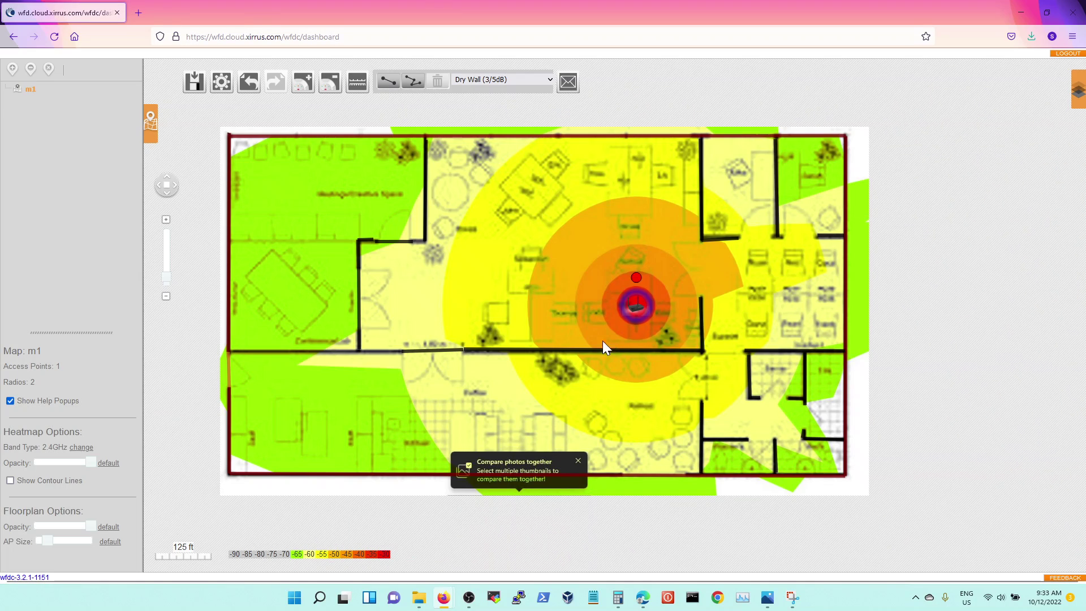
click(376, 136)
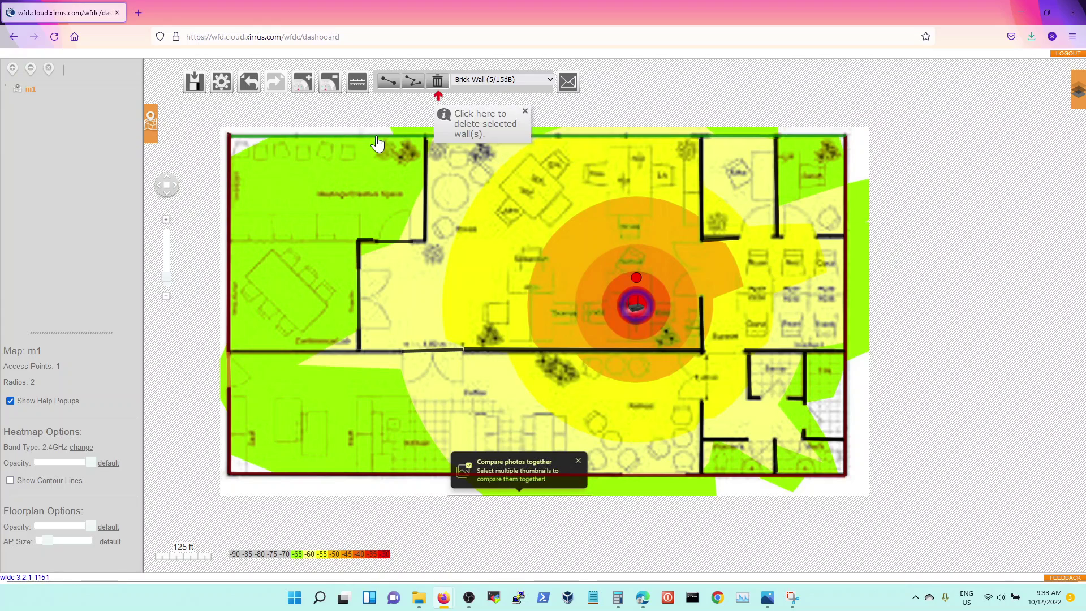
click(438, 82)
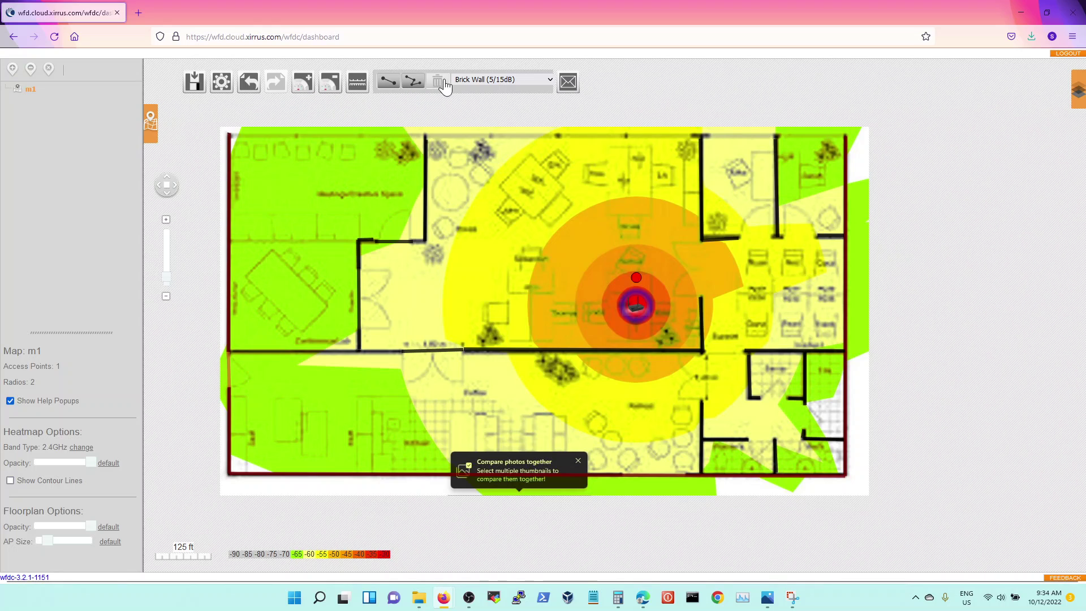
click(328, 83)
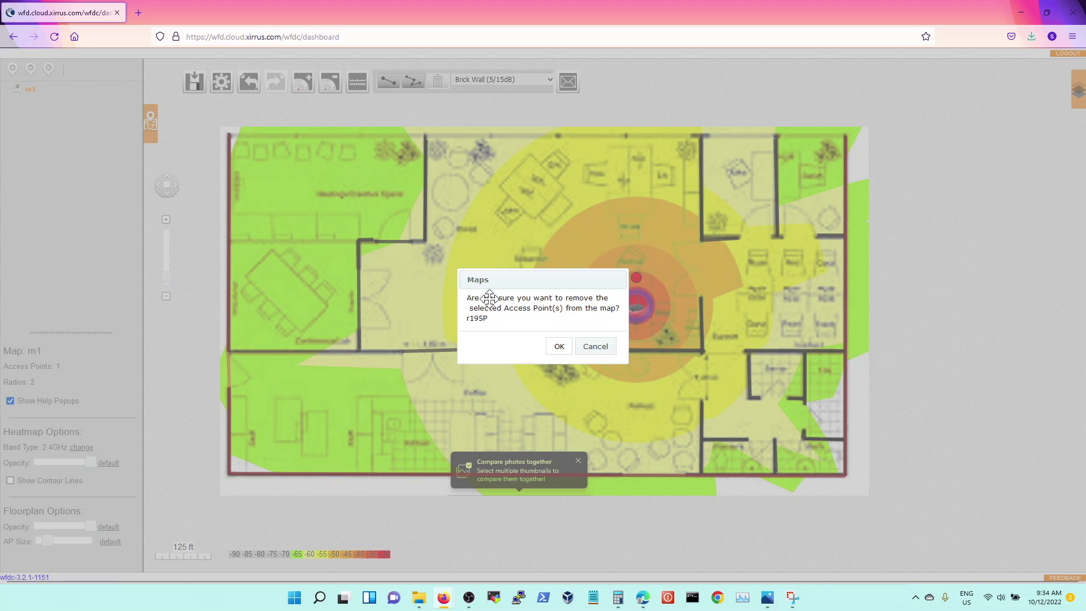
click(556, 347)
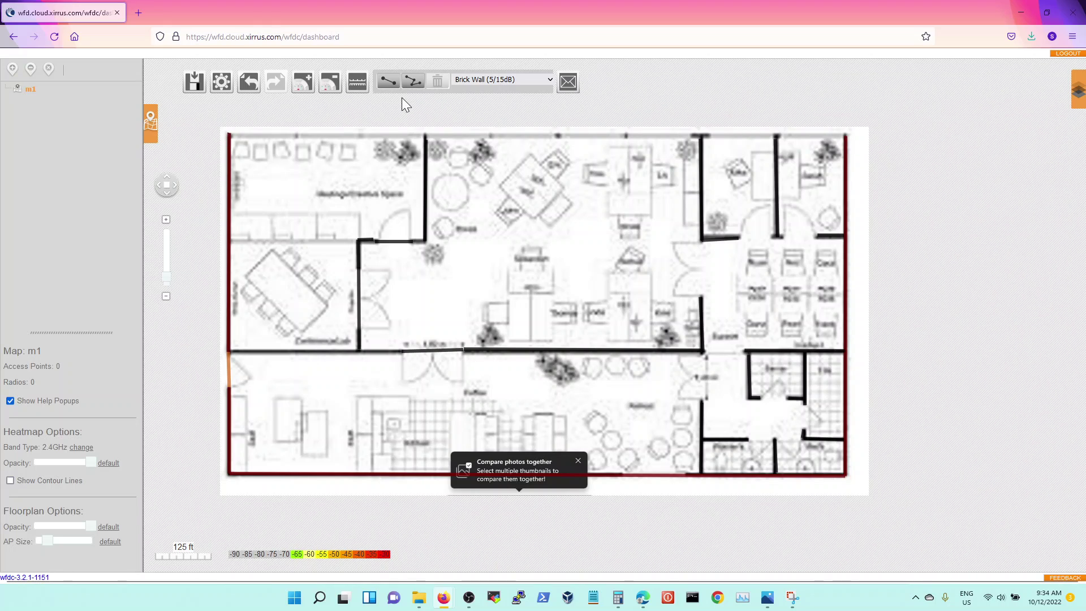
Step: Draw a Brick Wall (5/15dB) from the plan's top-left corner to its top-right corner
click(499, 83)
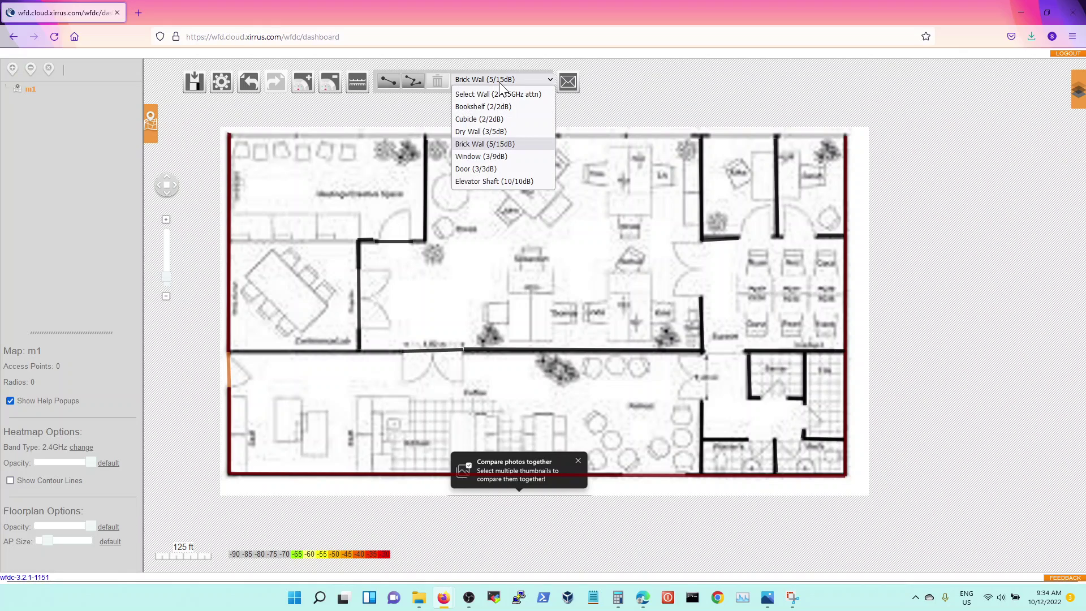
click(485, 142)
click(388, 81)
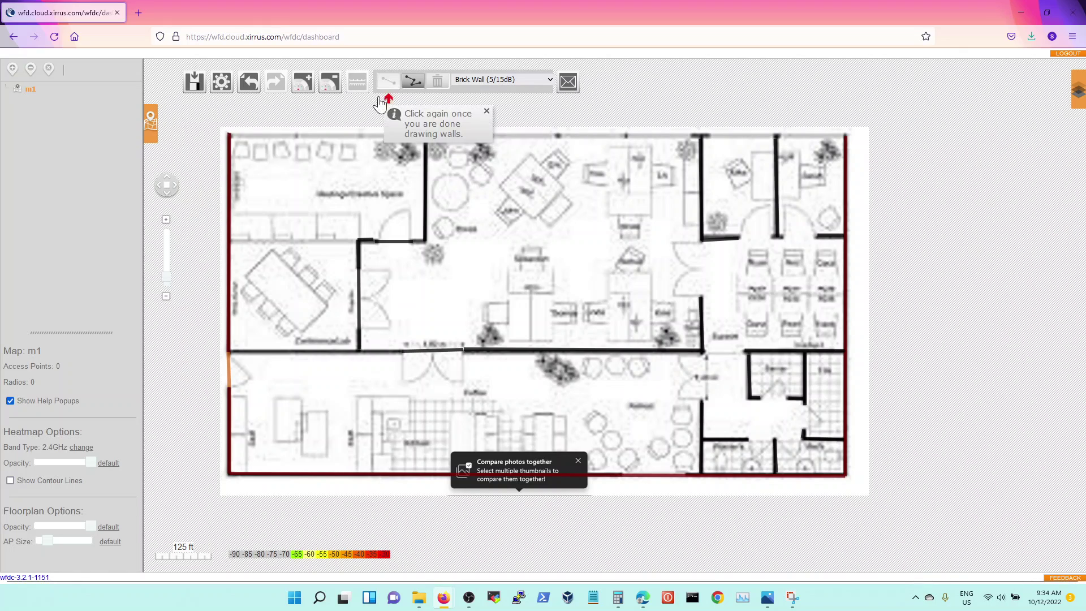
click(231, 135)
click(843, 136)
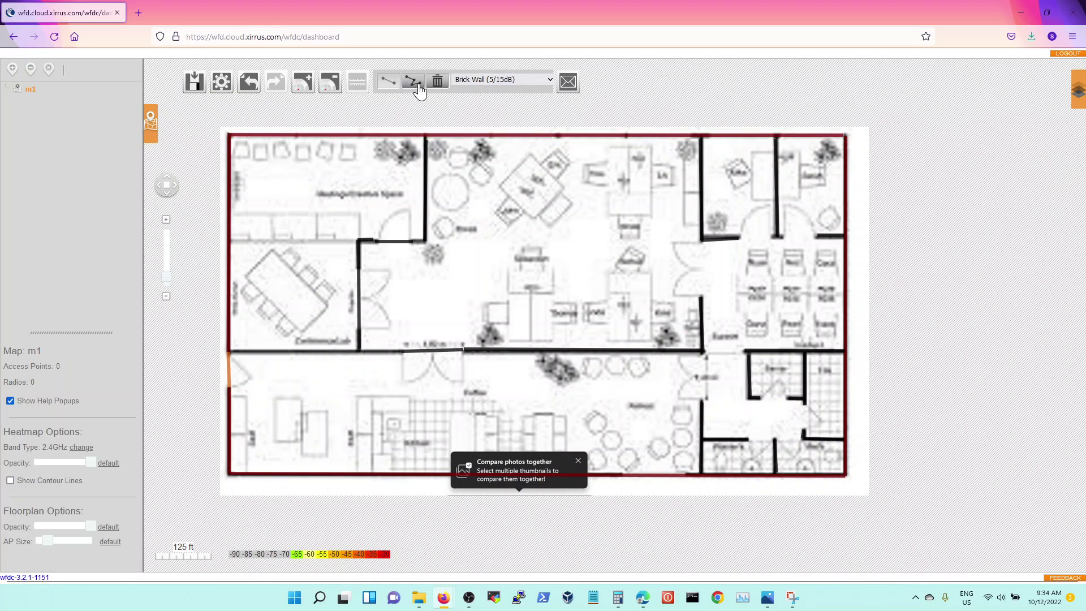
click(417, 85)
Step: Choose Dry Wall (3/5dB), stop drawing, and inspect the interior and top outer walls
click(486, 78)
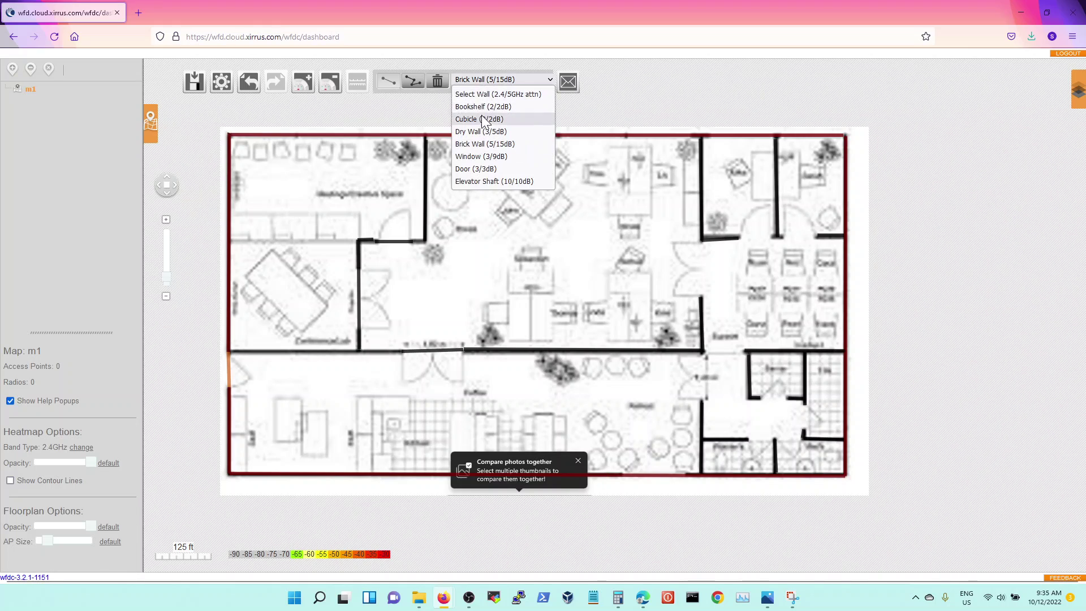
click(473, 126)
key(Escape)
click(426, 186)
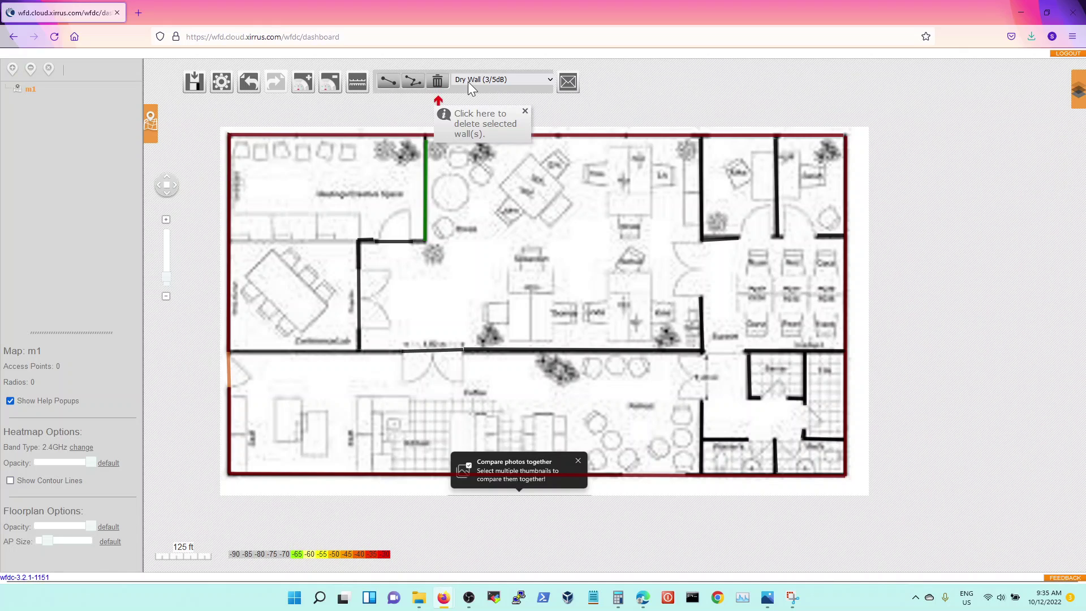
click(368, 136)
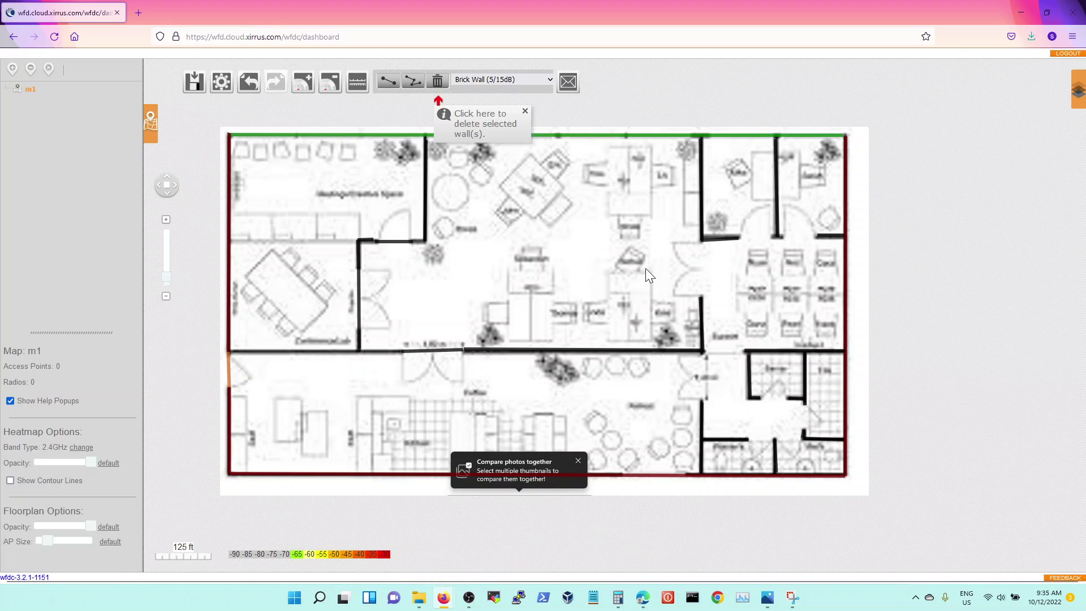
click(525, 113)
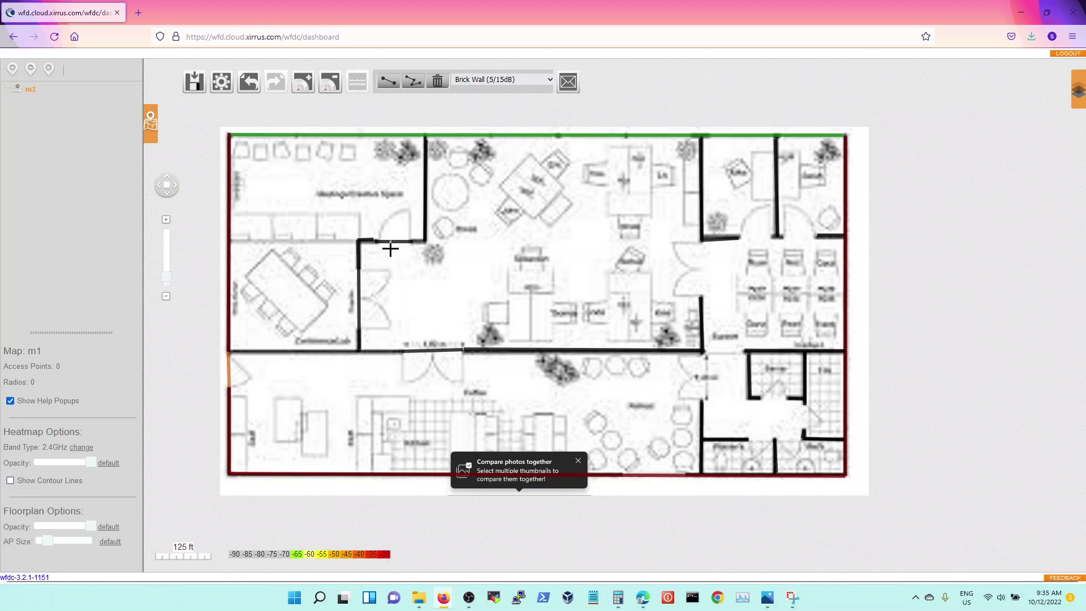
Step: Mark the middle wall's right segment as a 528.85-foot scale reference
click(462, 336)
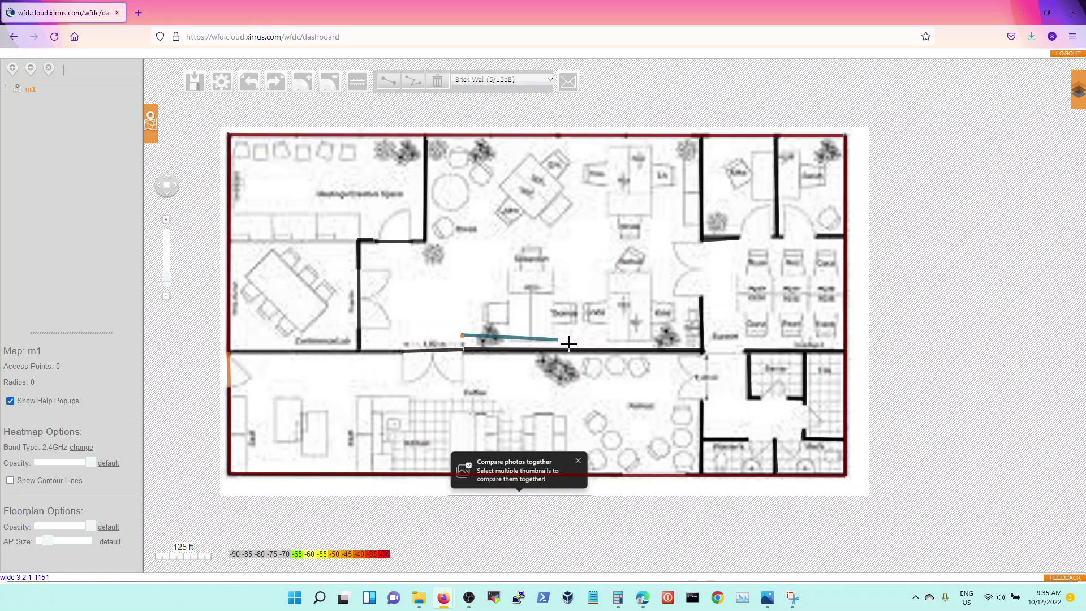
click(701, 339)
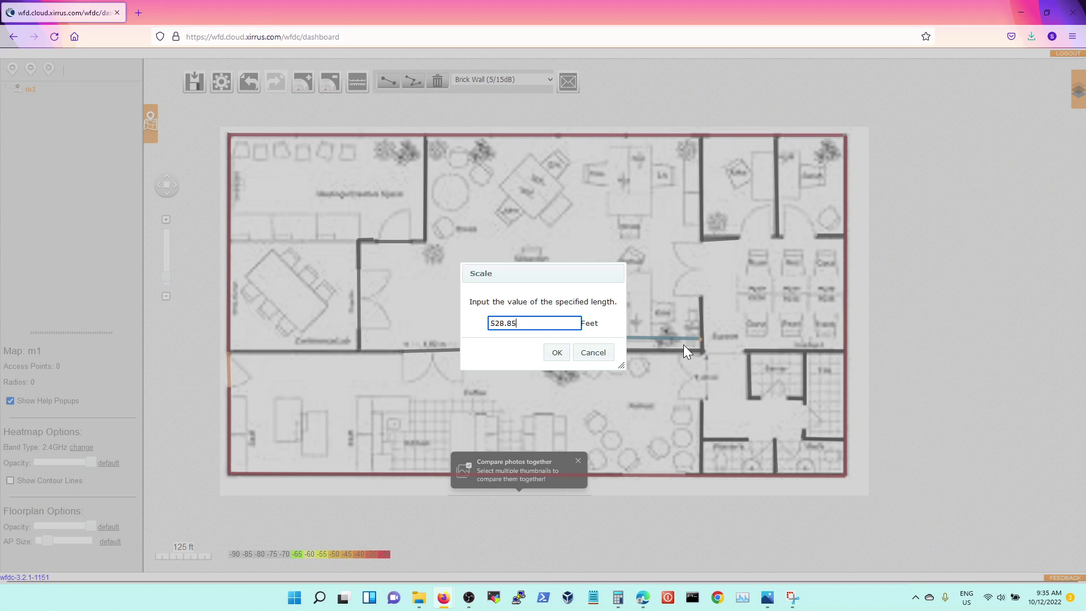
click(557, 354)
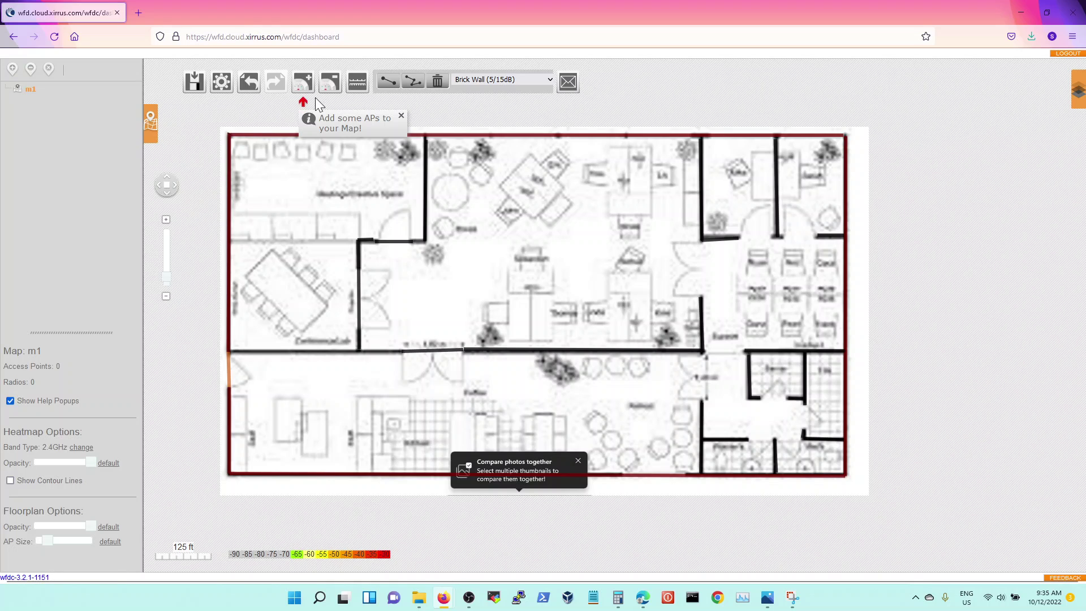
click(301, 85)
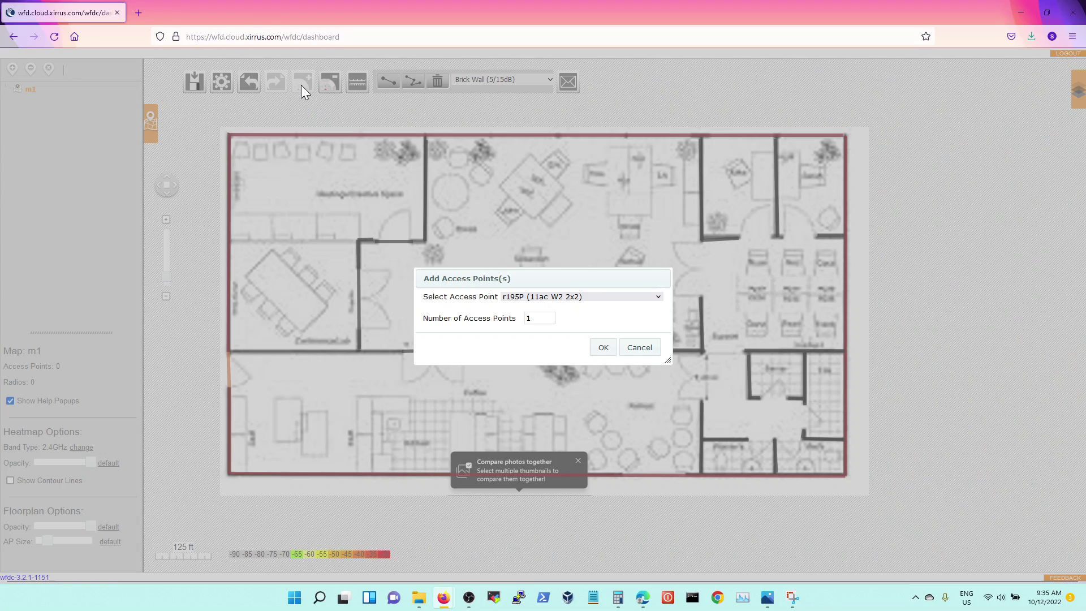
click(644, 356)
click(222, 83)
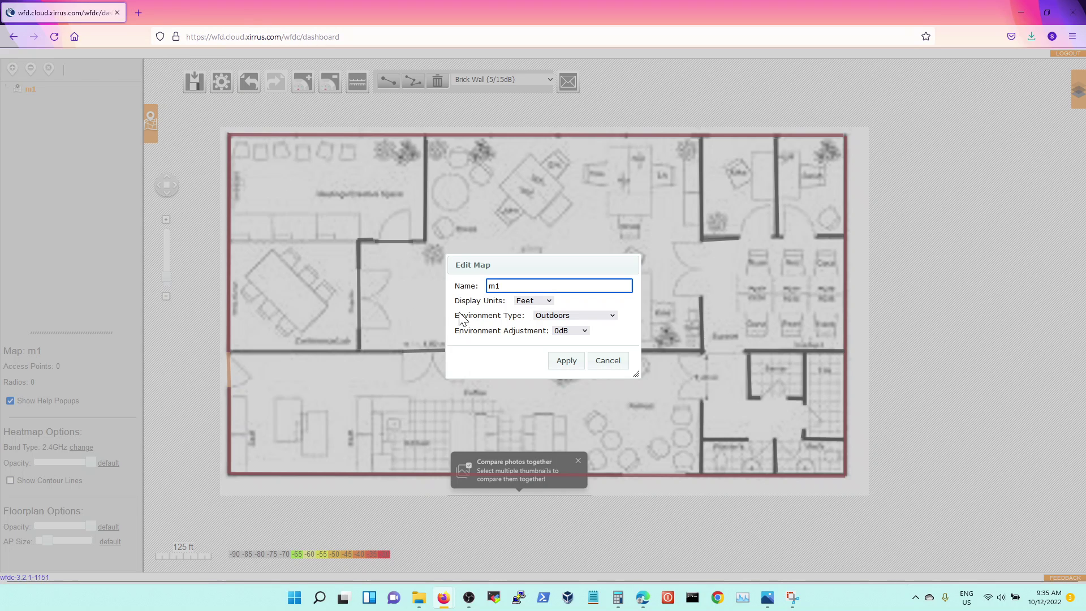
click(572, 317)
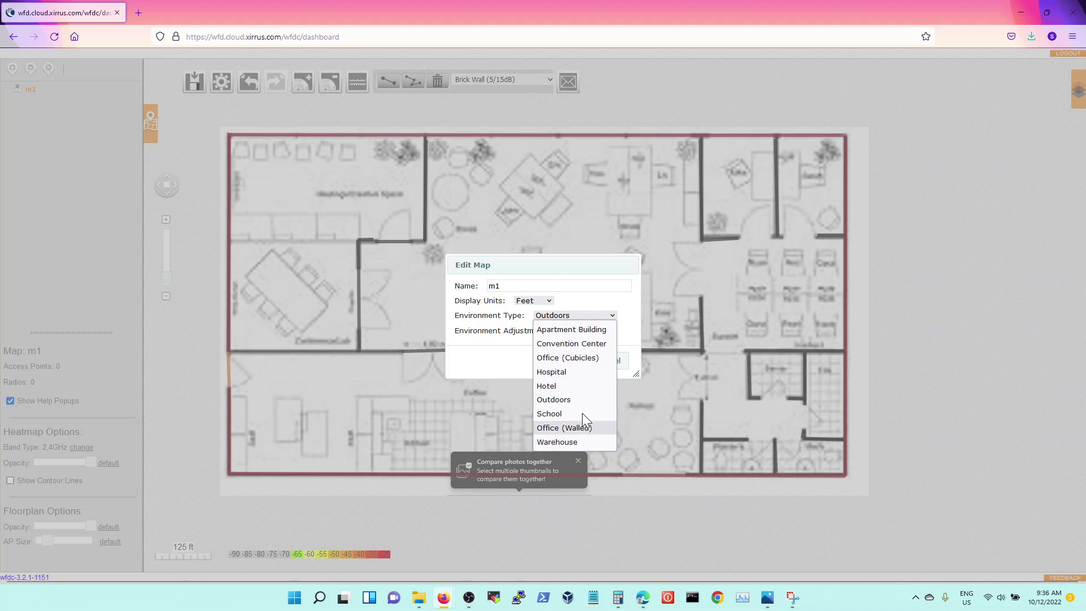
click(597, 302)
click(603, 360)
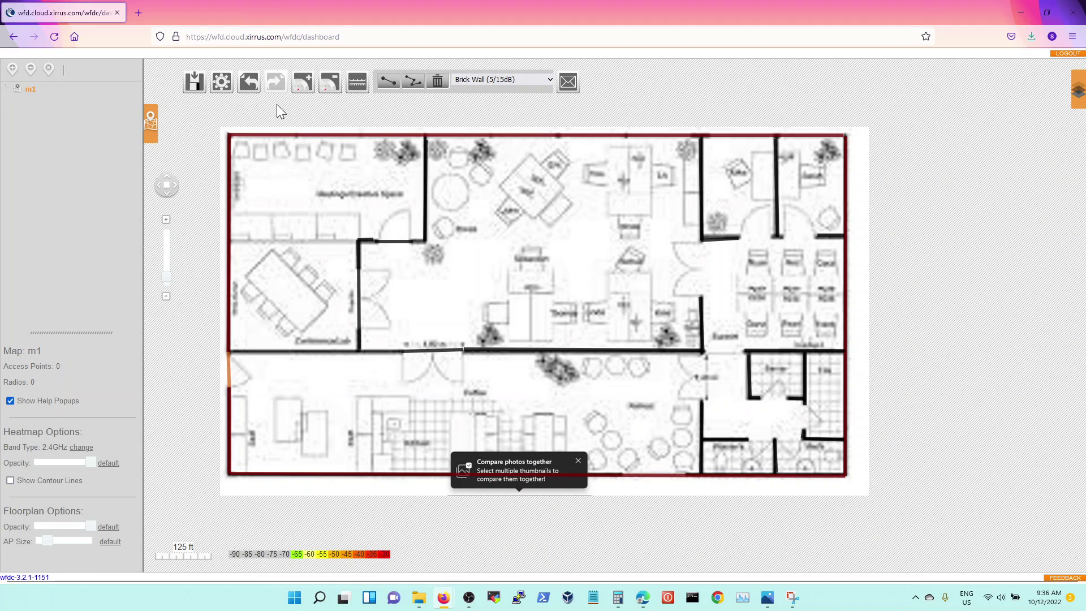
Step: Add a single XE3-4 access point to the office floor plan
click(302, 83)
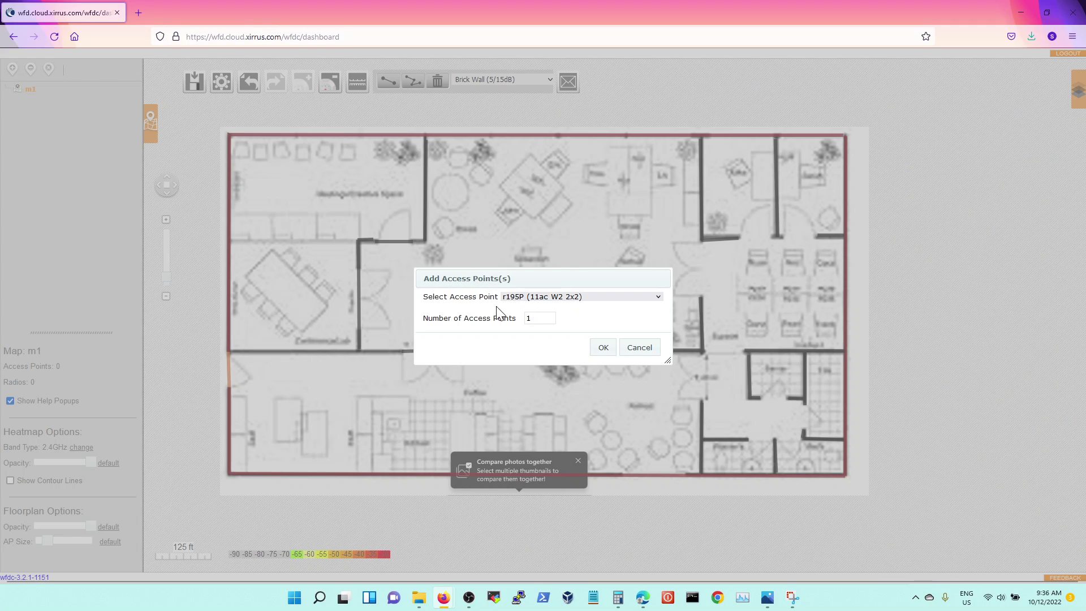
click(623, 298)
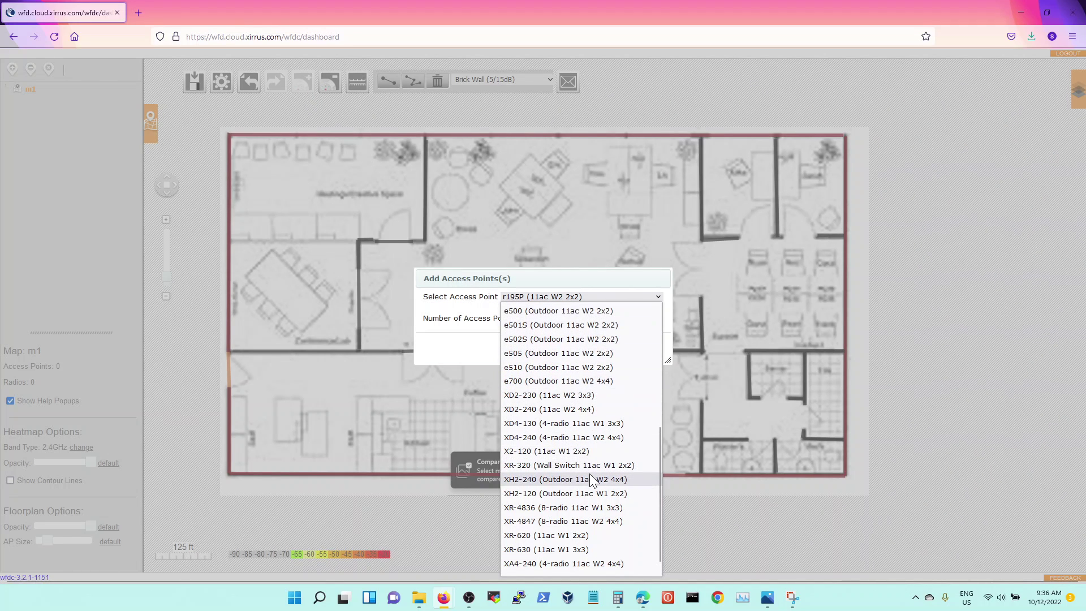
scroll(589, 474, down, 1)
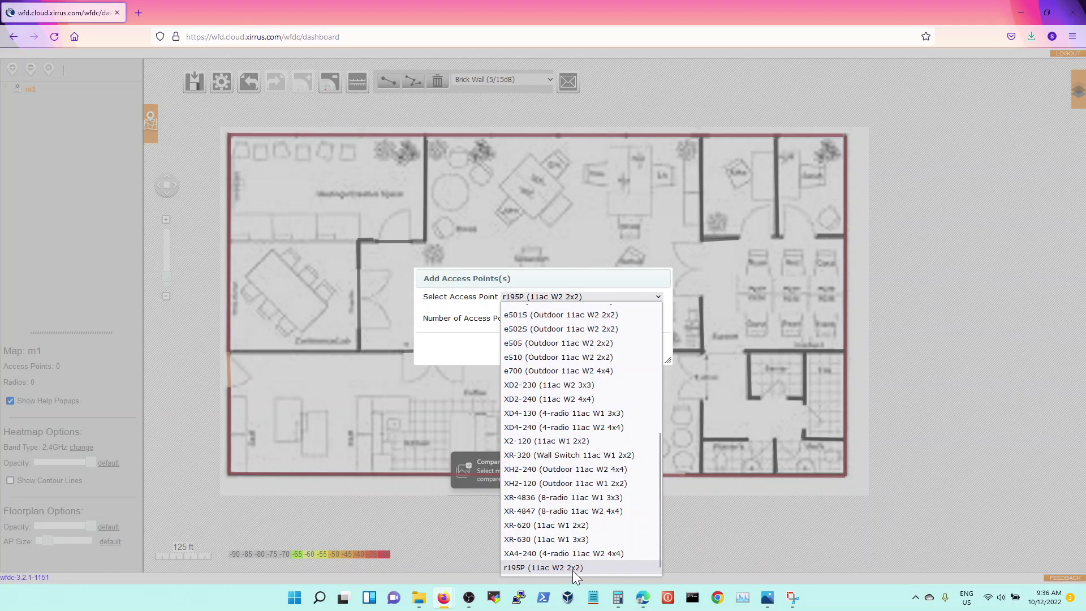
scroll(572, 569, up, 5)
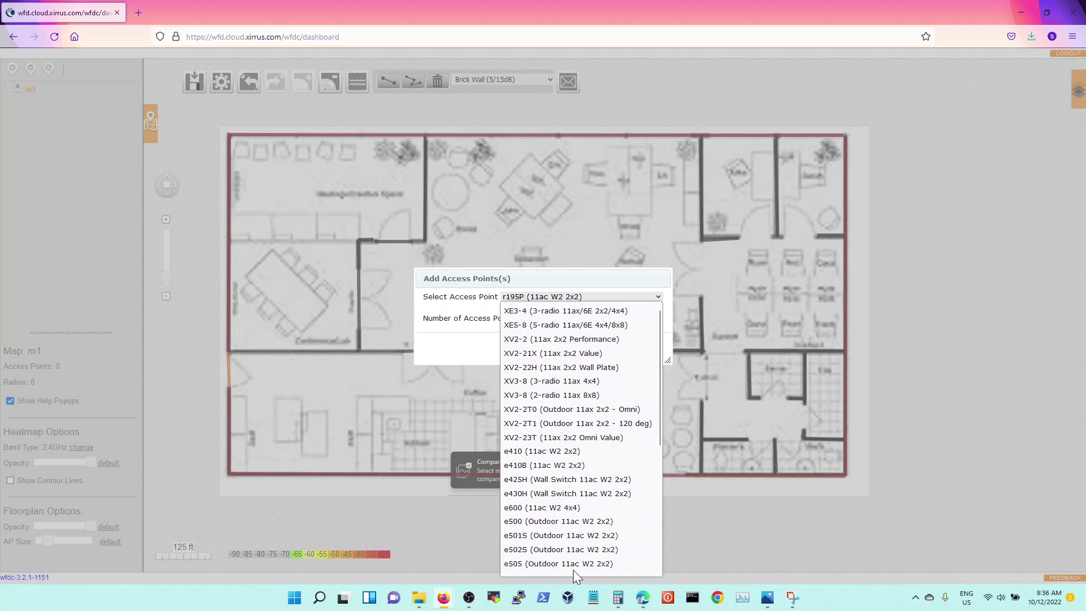
click(563, 313)
click(594, 344)
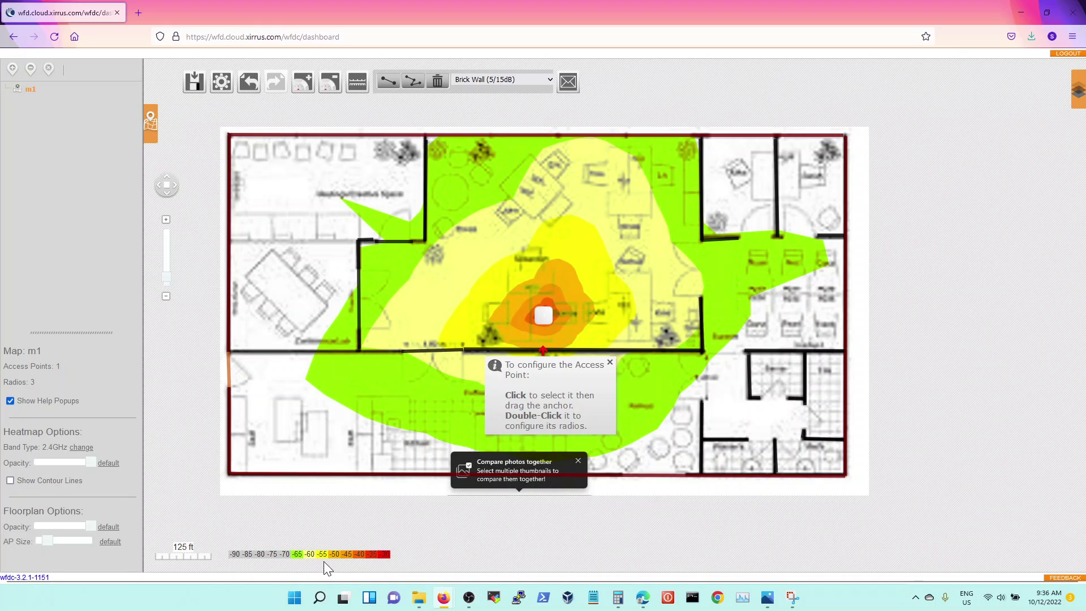
click(384, 557)
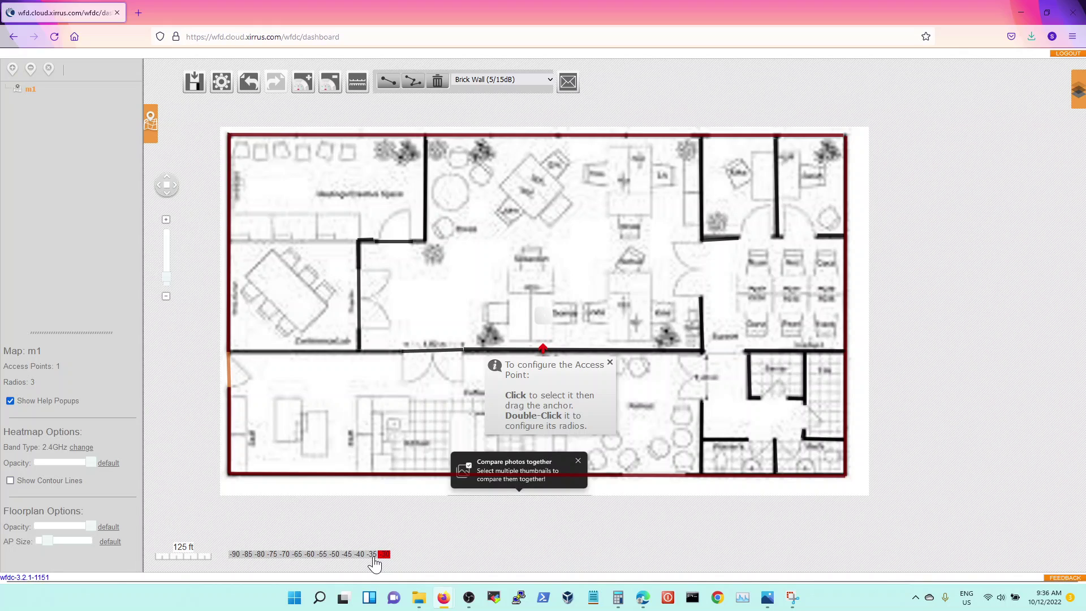
click(373, 558)
click(360, 558)
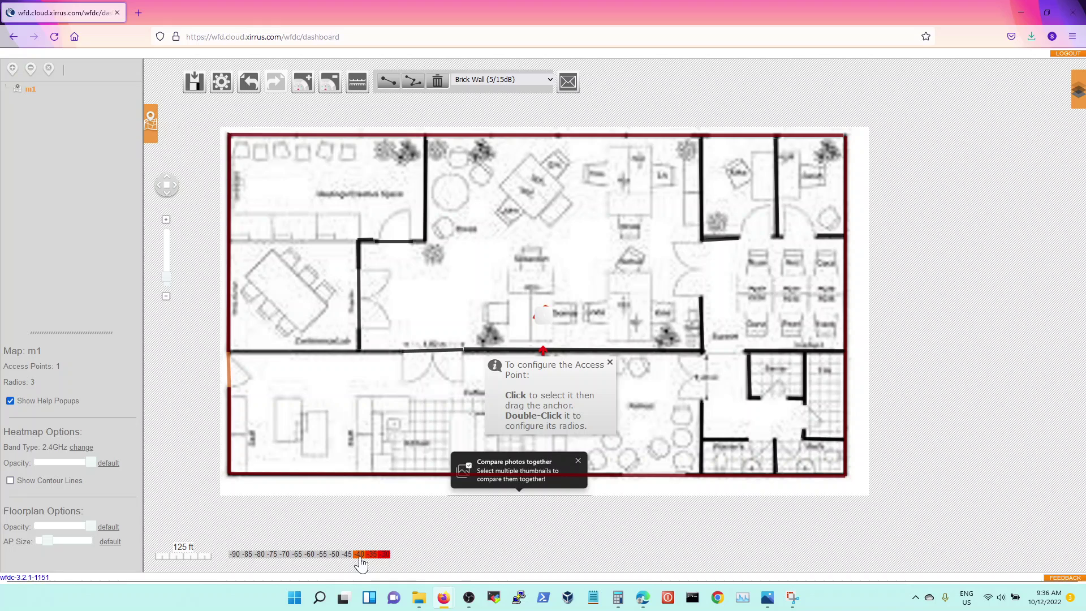
click(236, 557)
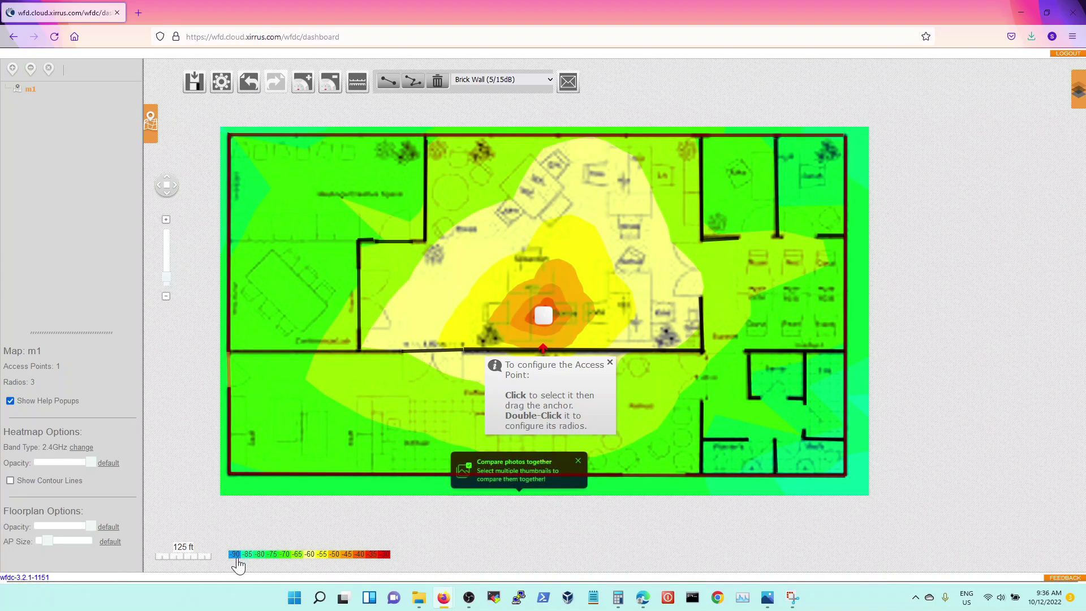
click(274, 556)
click(284, 562)
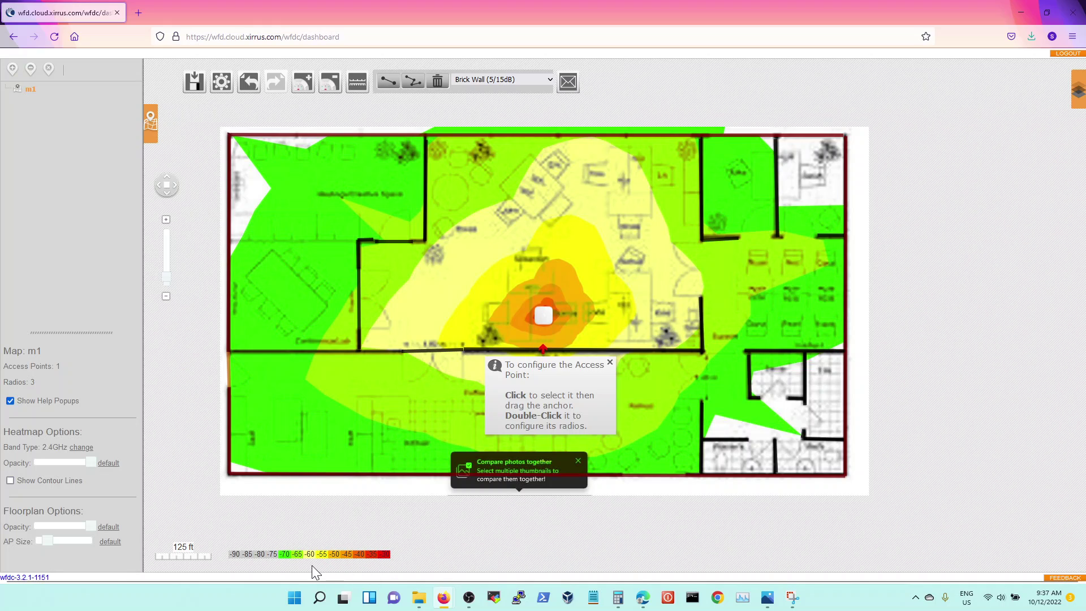
click(299, 557)
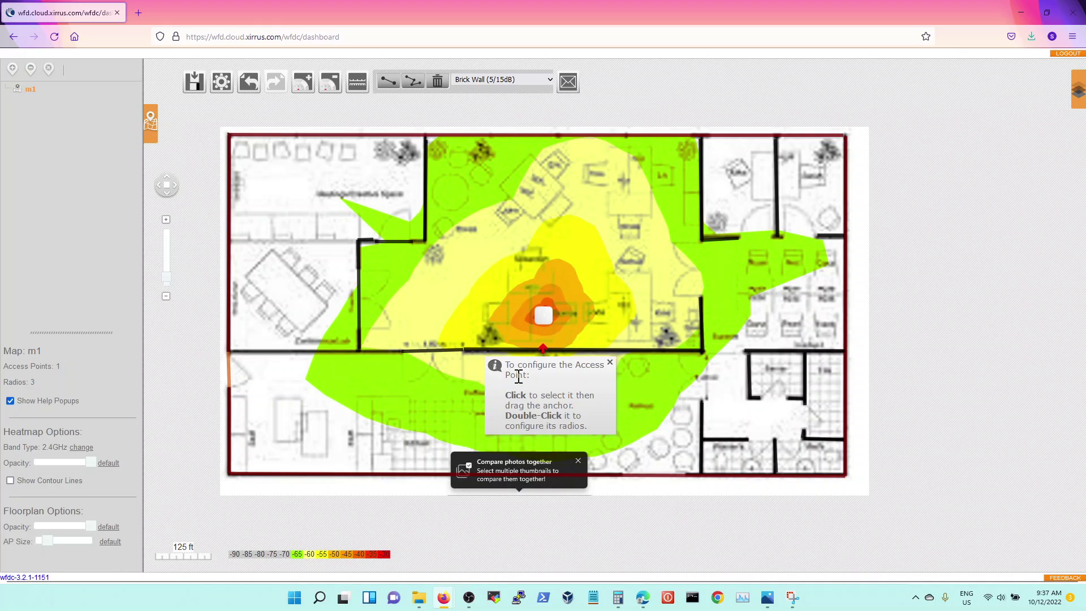
Step: Drag the XE3-4 access point right toward the right-hand rooms and select it
drag(540, 332, 645, 325)
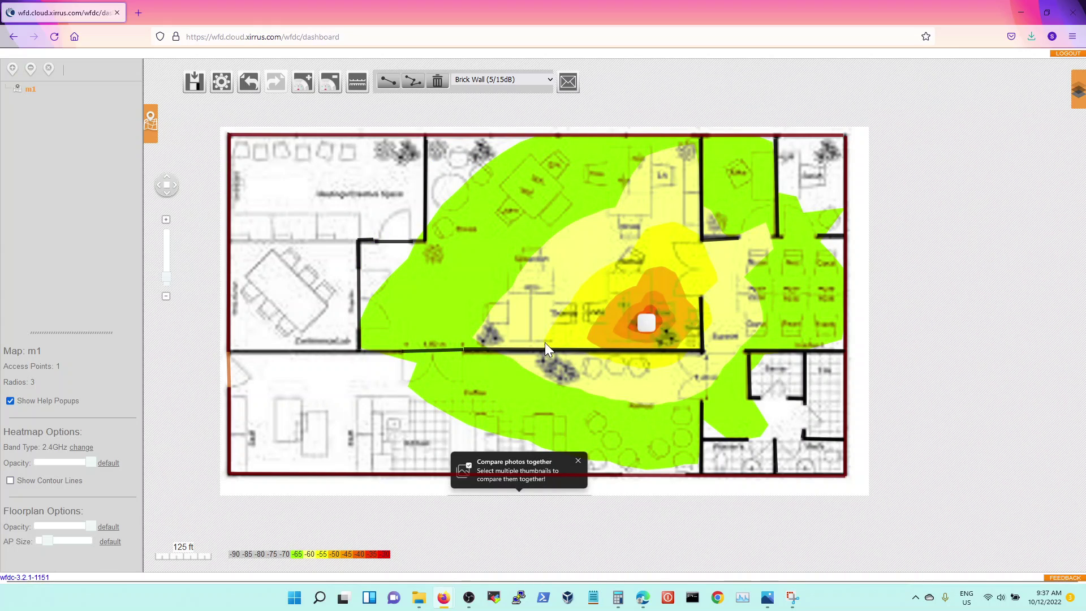
click(648, 330)
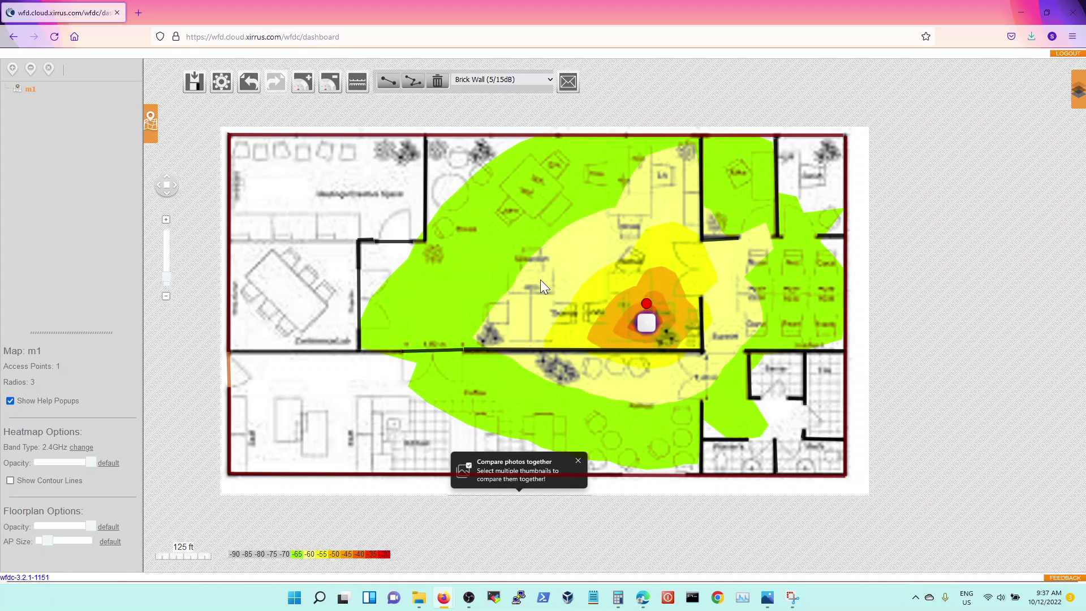
click(440, 85)
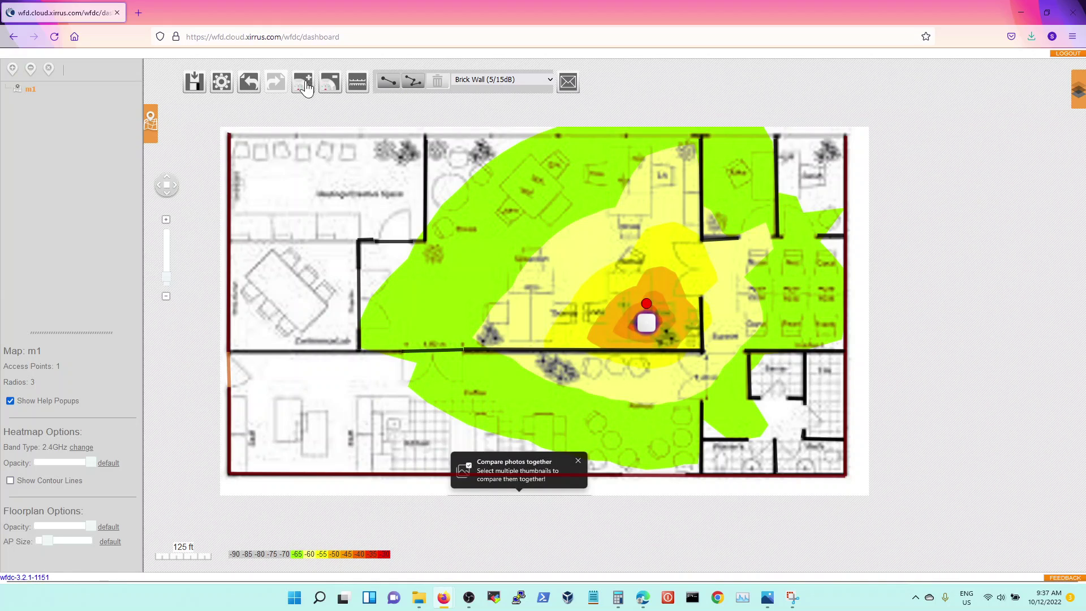
Step: Remove the XE3-4 access point and add one r195P (11ac W2 2x2) in its place
click(327, 91)
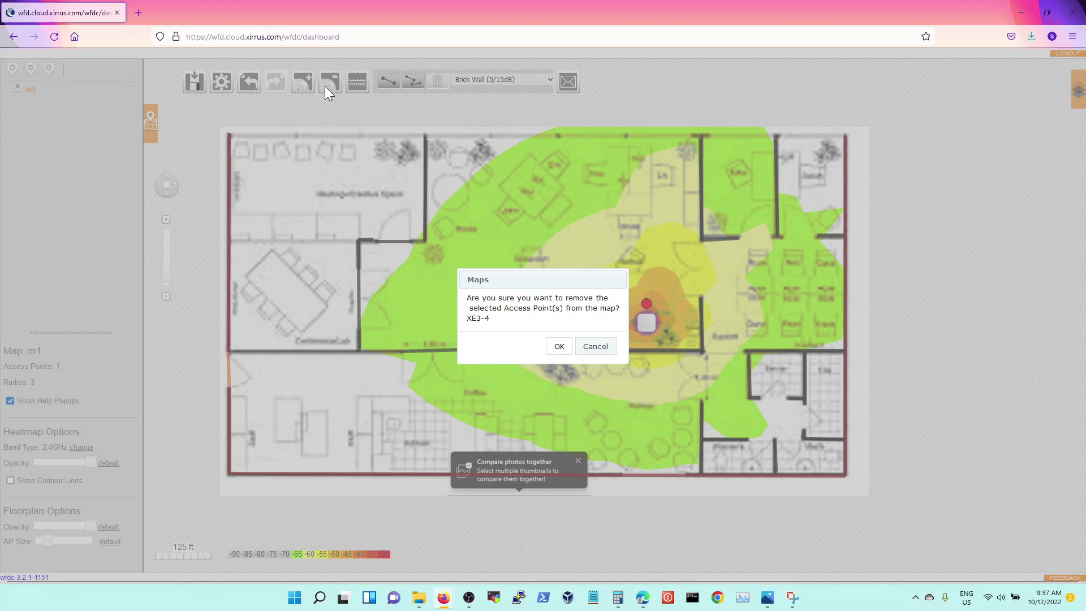
click(557, 345)
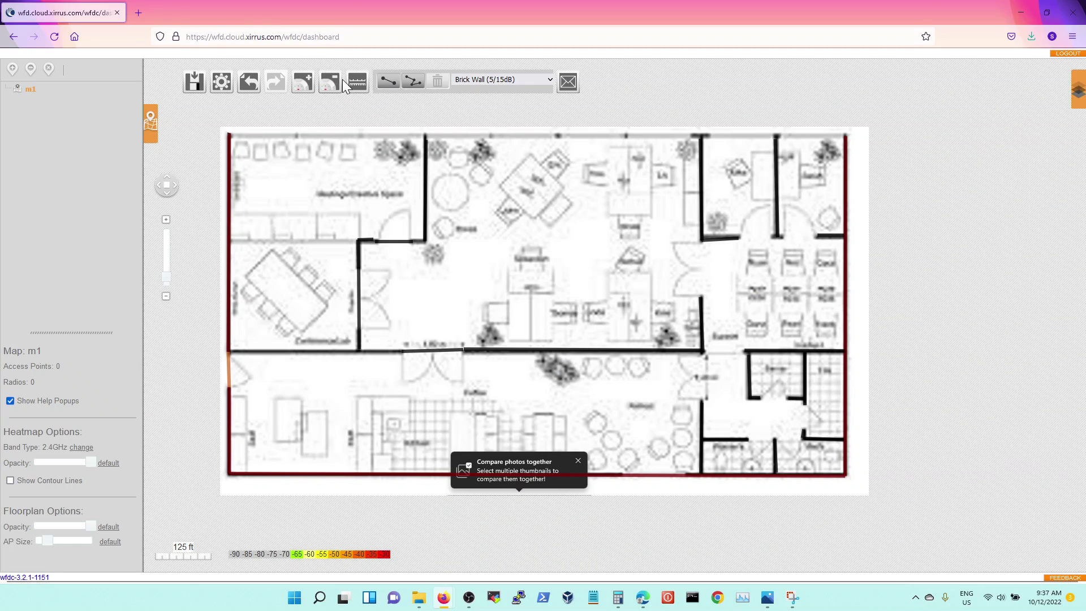
click(304, 91)
click(642, 297)
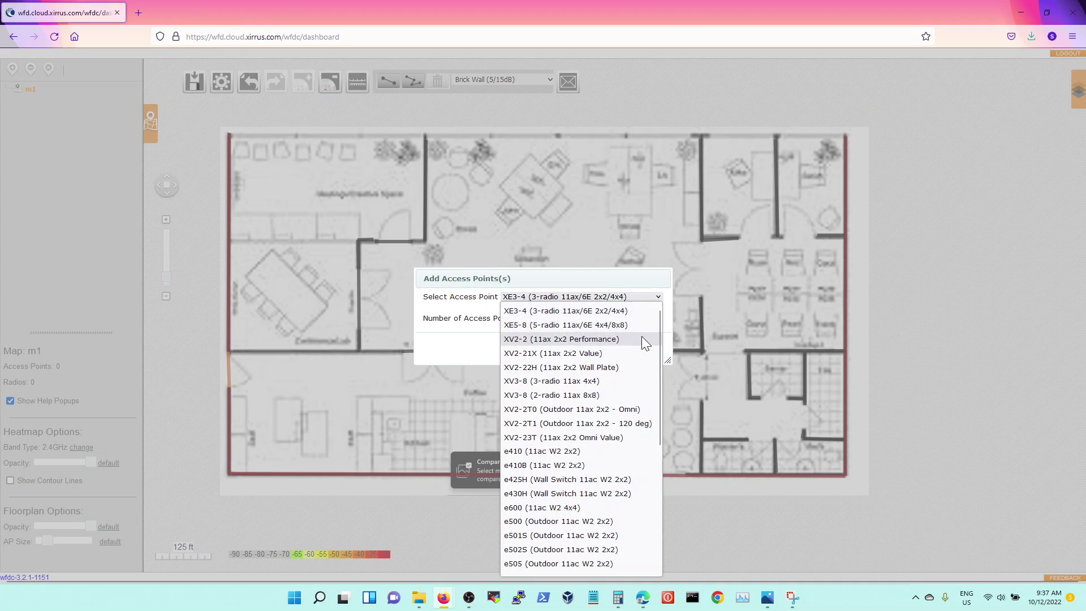
scroll(640, 362, down, 5)
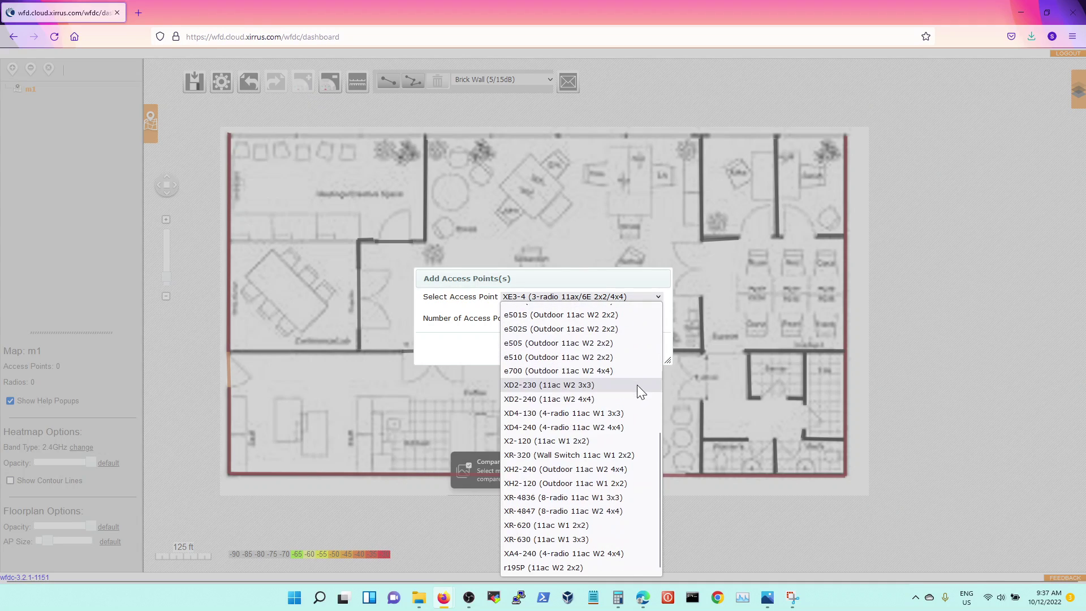
key(Escape)
click(535, 564)
click(603, 350)
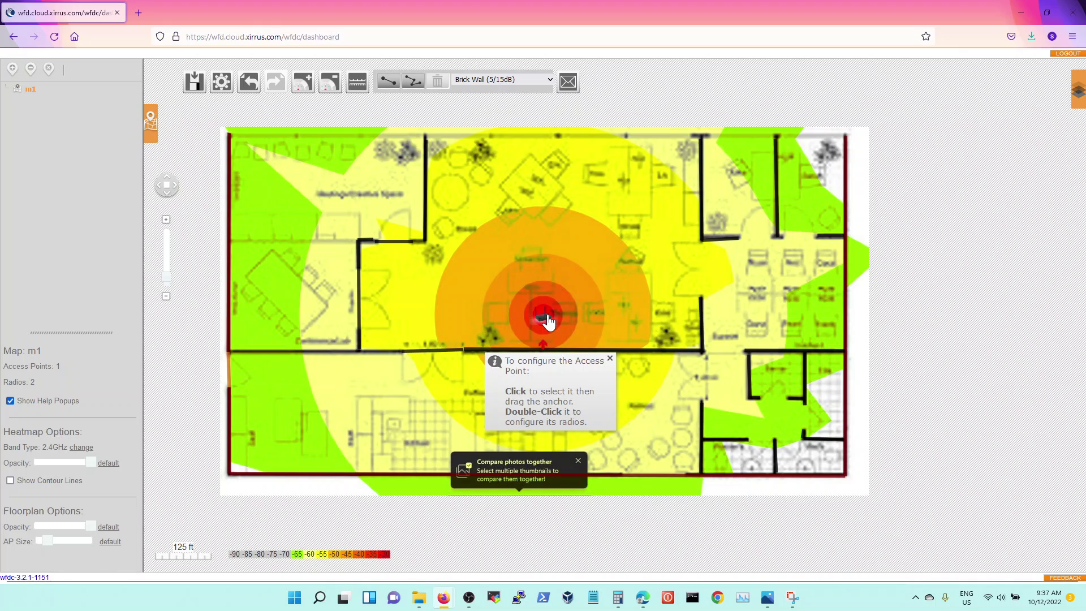
Step: Shift the r195P access point rightward toward the inner wall by the right-hand rooms
mouse_move(544, 322)
mouse_down()
mouse_move(550, 311)
mouse_move(600, 315)
mouse_move(538, 318)
mouse_move(549, 320)
mouse_up()
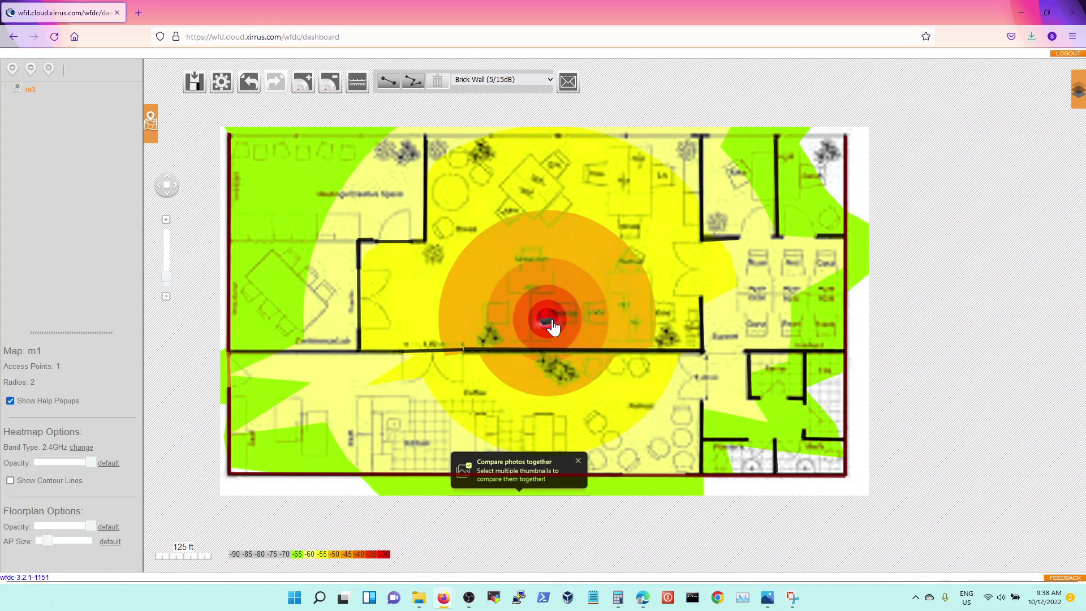
mouse_move(553, 321)
mouse_down()
mouse_move(544, 317)
mouse_move(563, 321)
mouse_up()
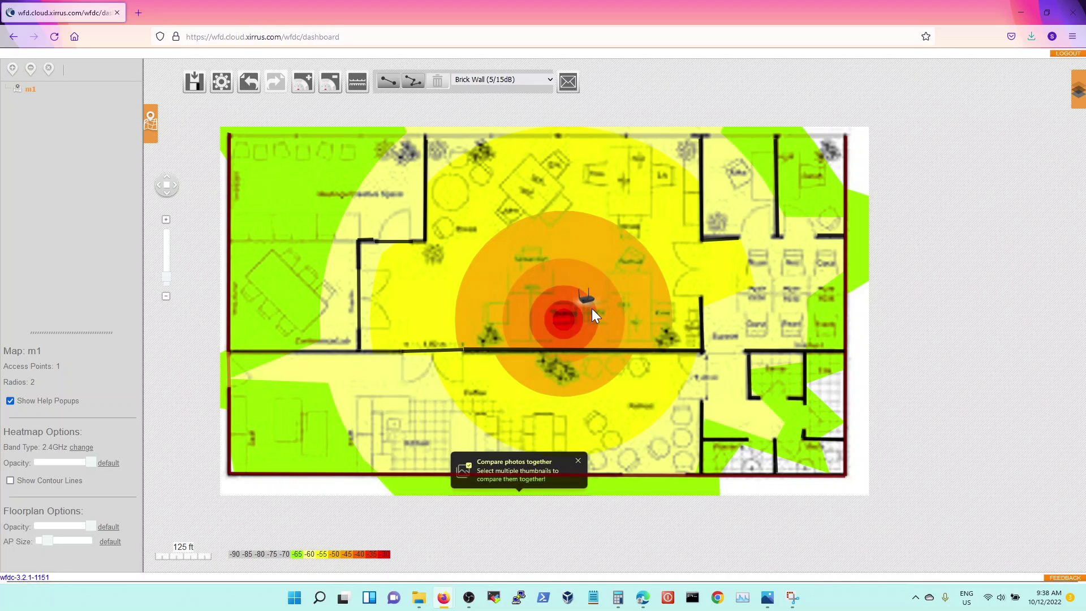
drag(592, 309, 639, 330)
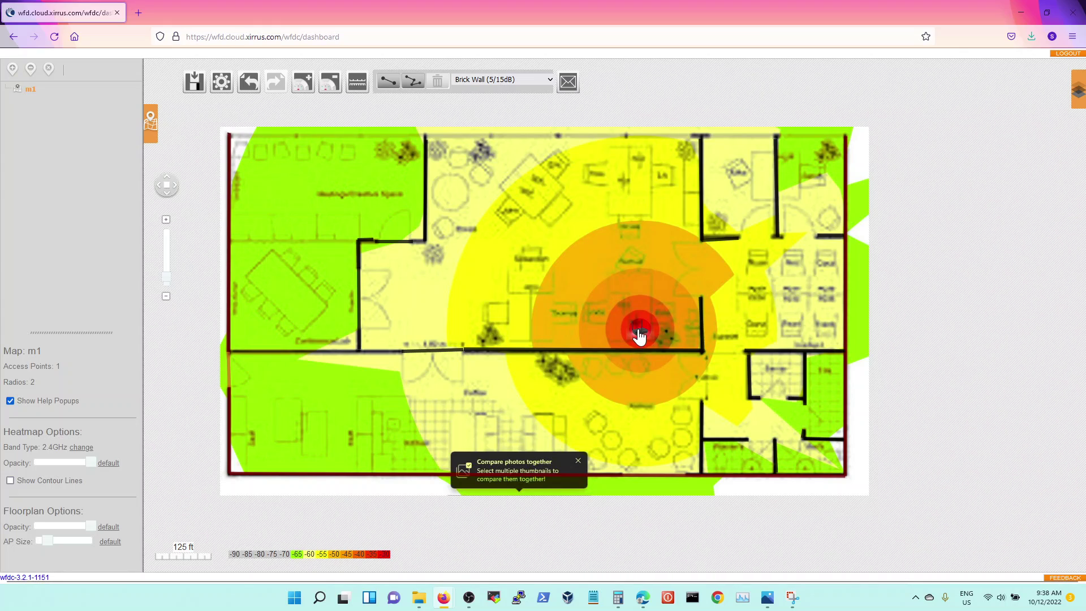
mouse_move(640, 337)
mouse_down()
mouse_move(650, 323)
mouse_move(654, 335)
mouse_up()
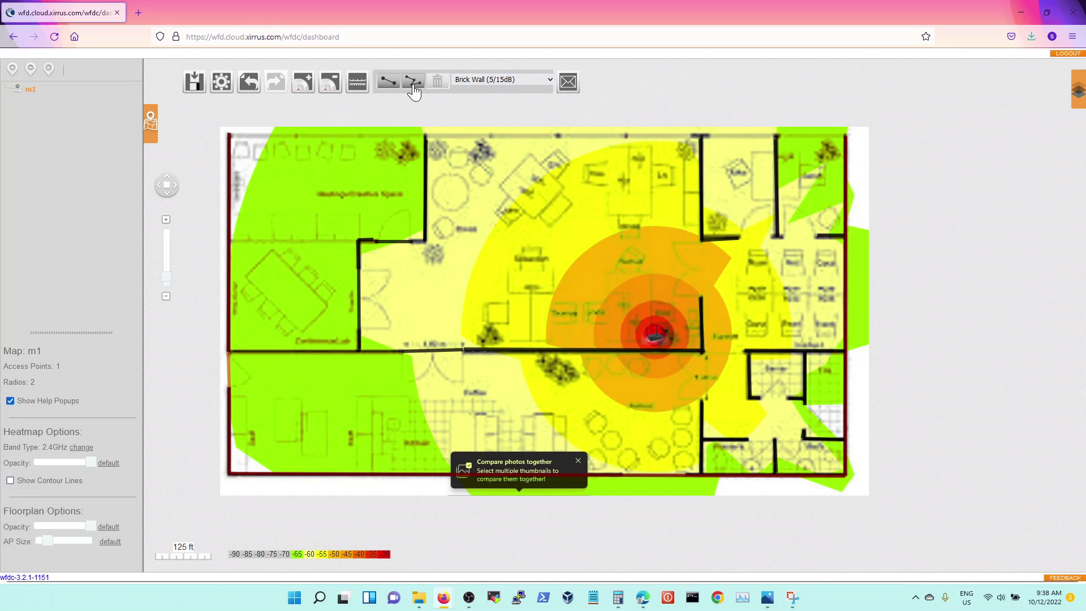
Step: Draw a new vertical wall from the top edge down the plan, then dismiss the delete-wall notice
click(388, 81)
click(526, 137)
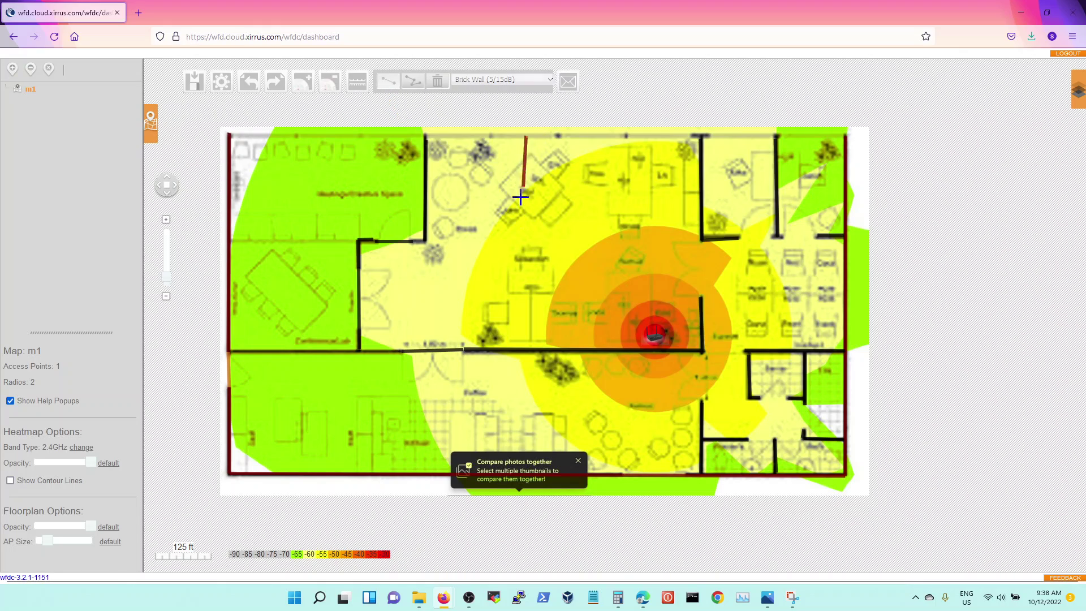
double_click(543, 468)
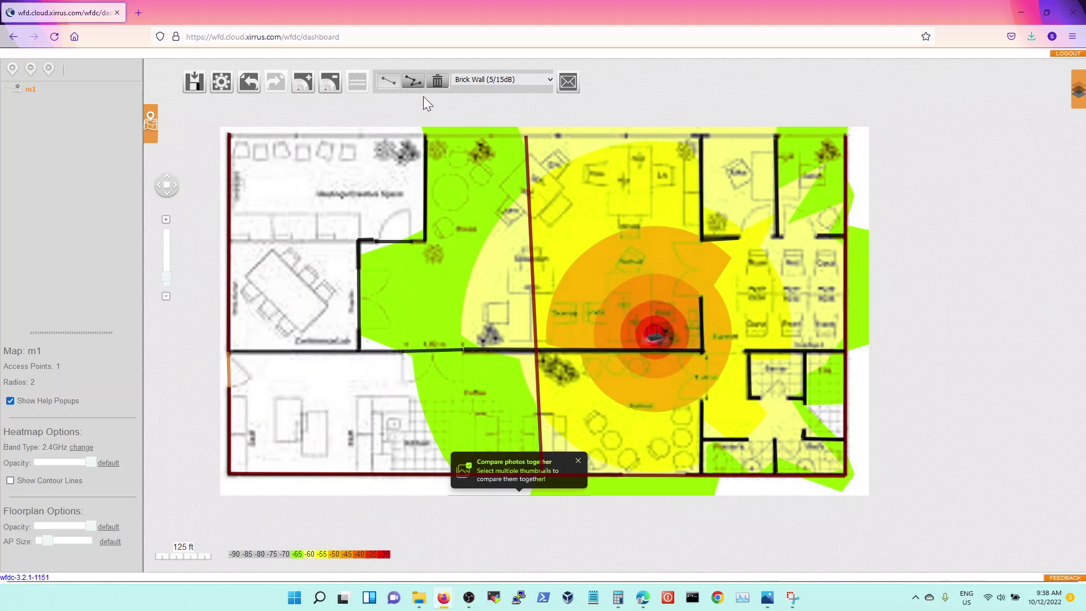
click(438, 82)
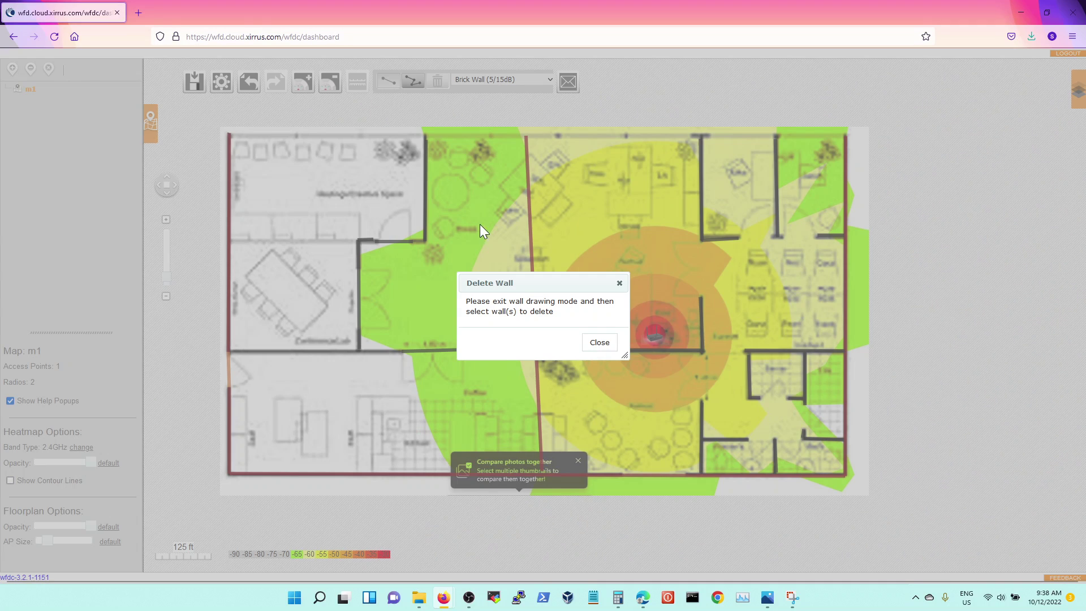
click(602, 345)
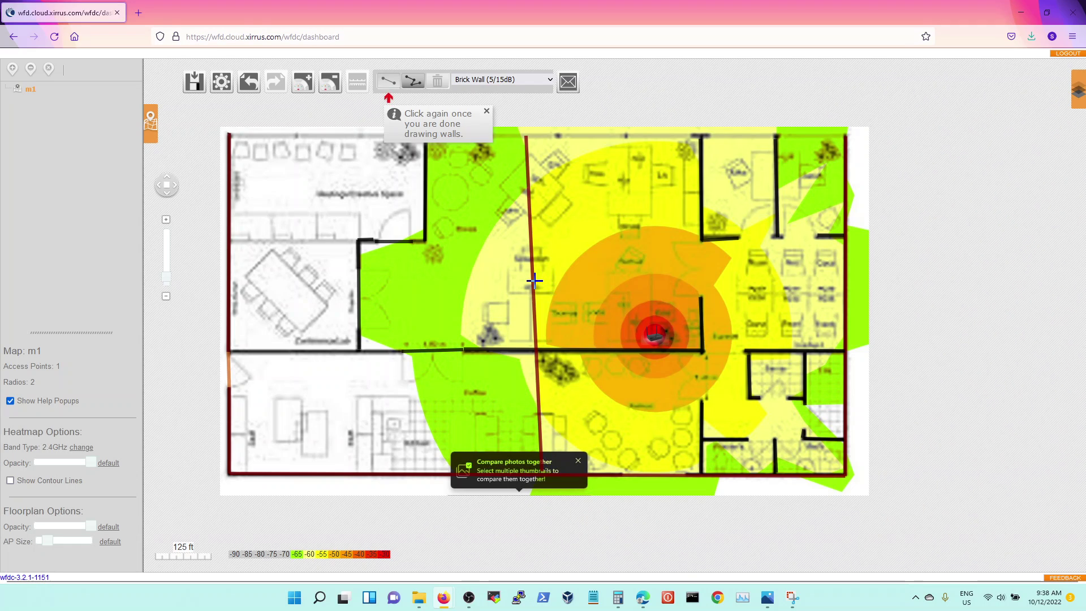
Step: Select the vertical wall through the middle of the plan and delete it
click(388, 81)
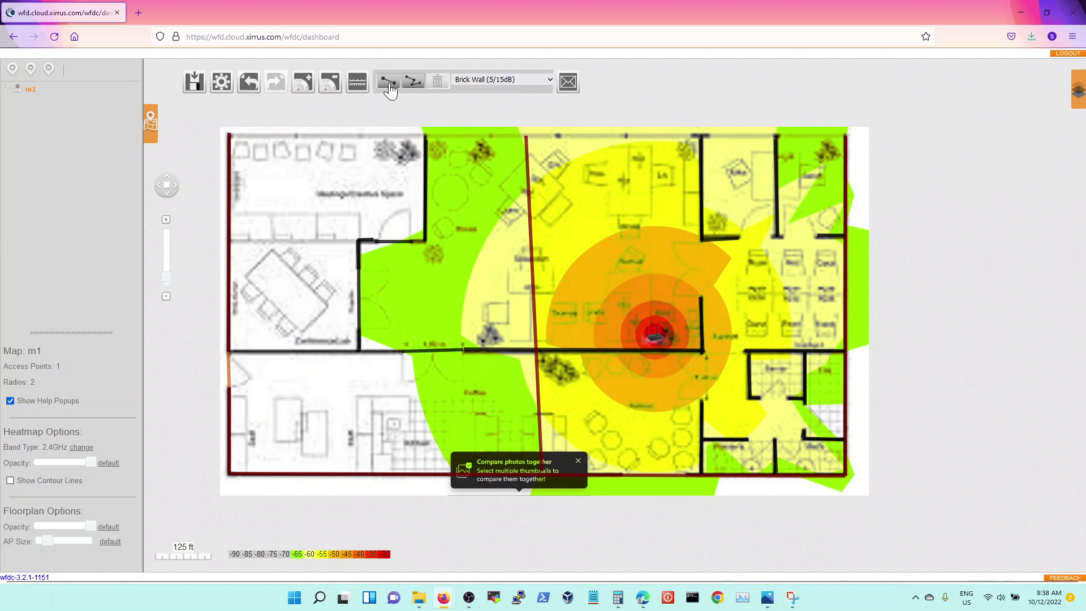
click(534, 247)
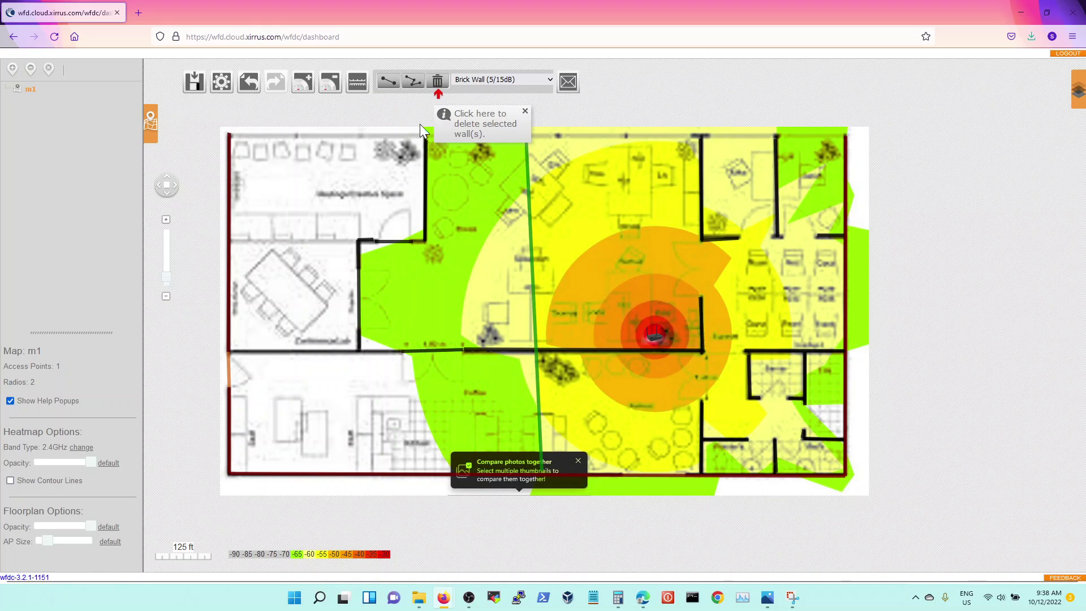
click(437, 84)
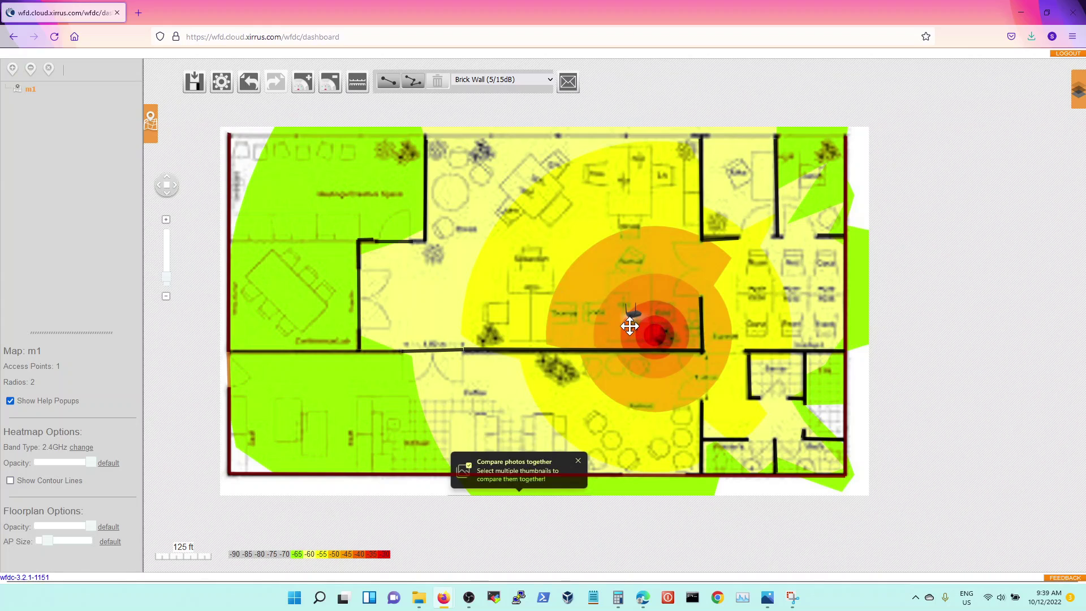
Step: Nudge the access point slightly lower, keep Brick Wall, and save the map data
drag(630, 327, 626, 334)
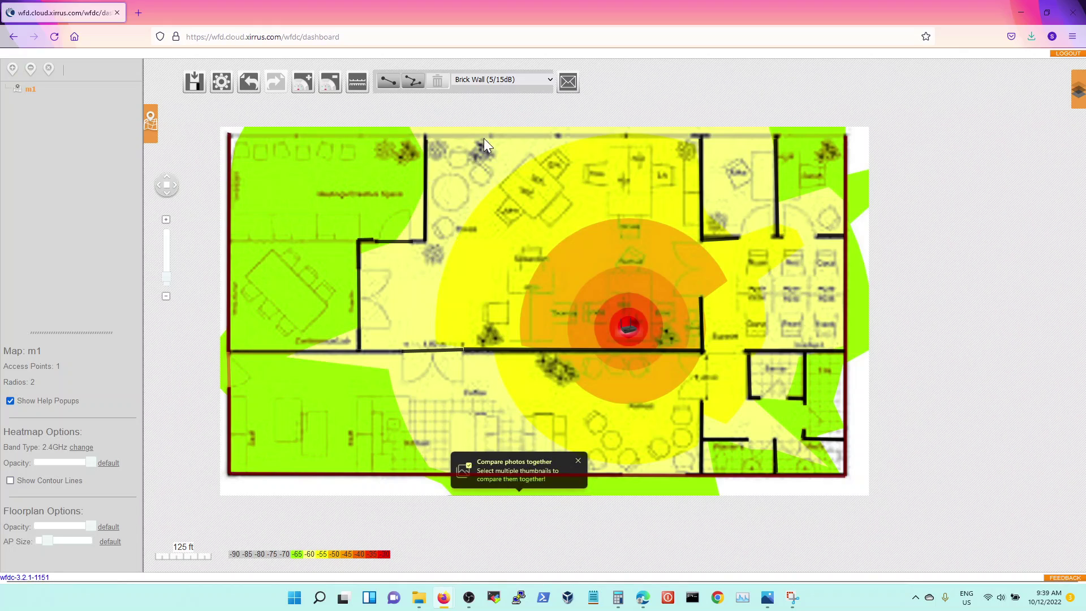
click(498, 81)
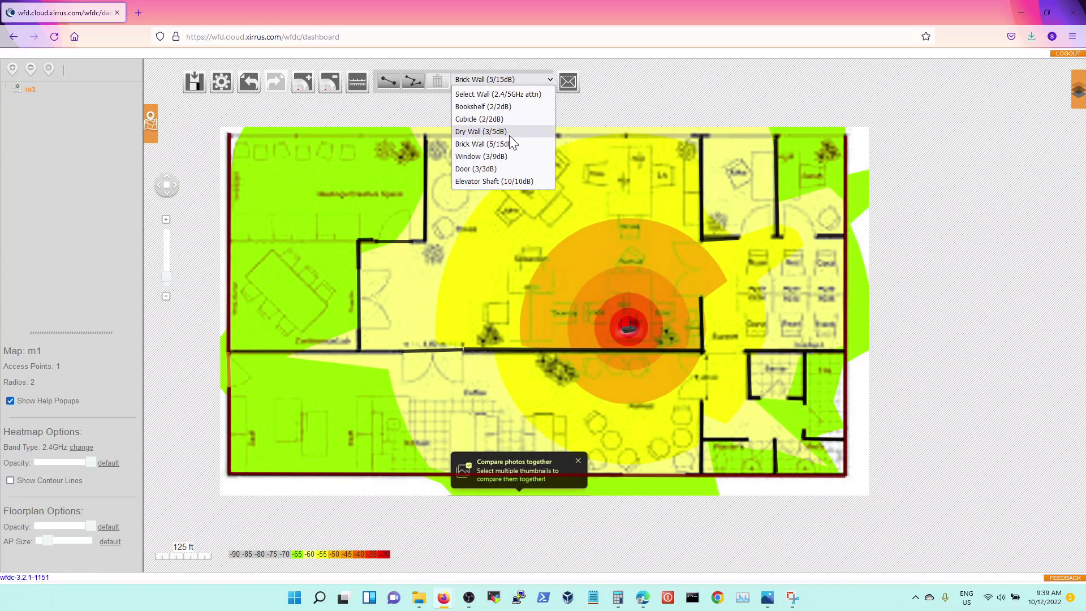
click(598, 93)
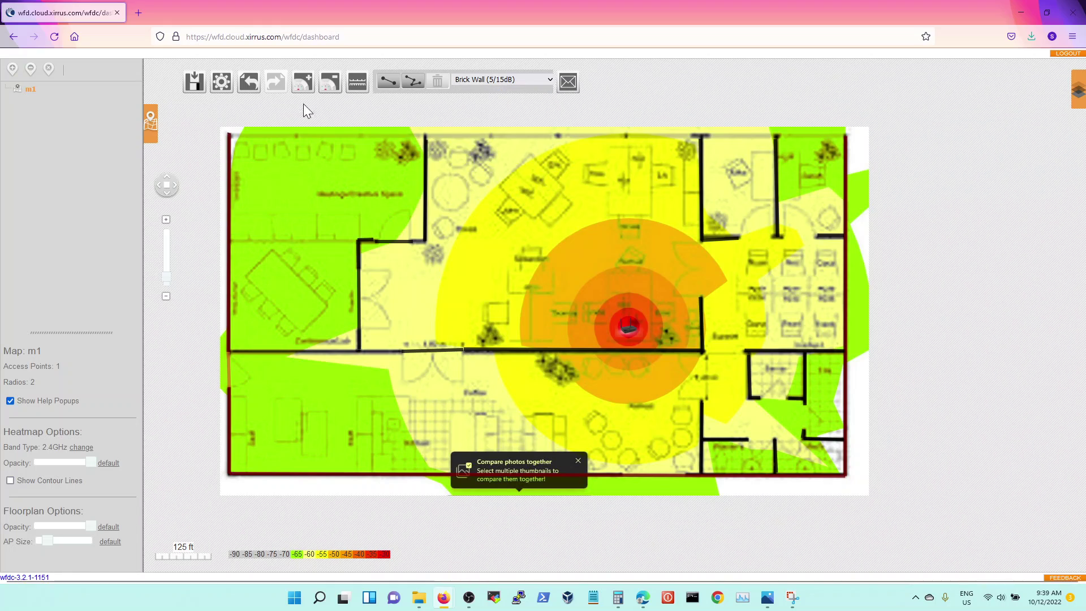
click(195, 83)
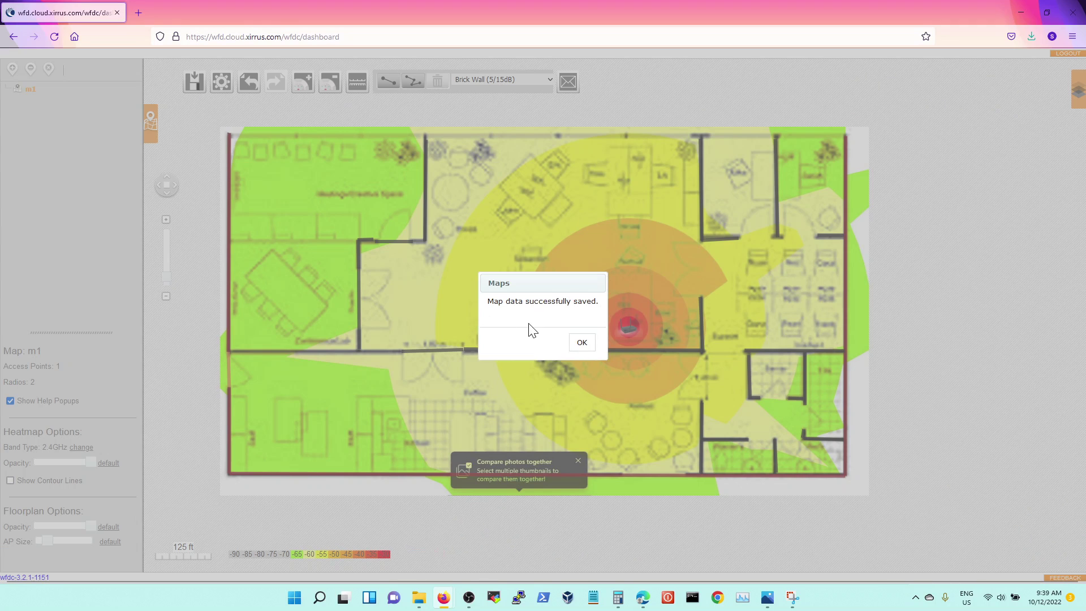
click(581, 343)
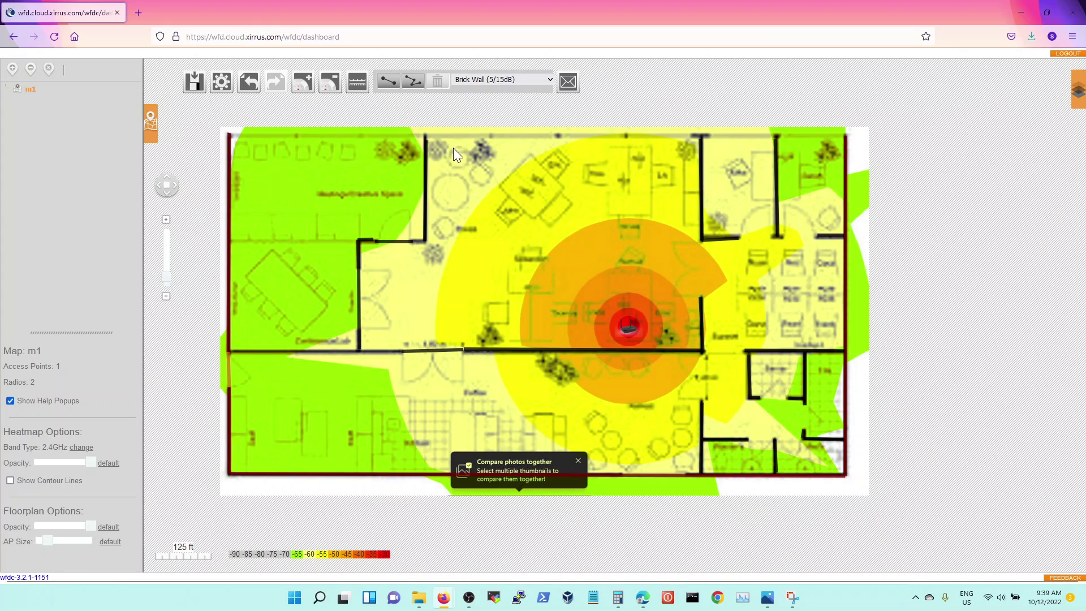
Step: Set map m1's Environment Type to Office (Cubicles) in Edit Map and apply it
click(501, 80)
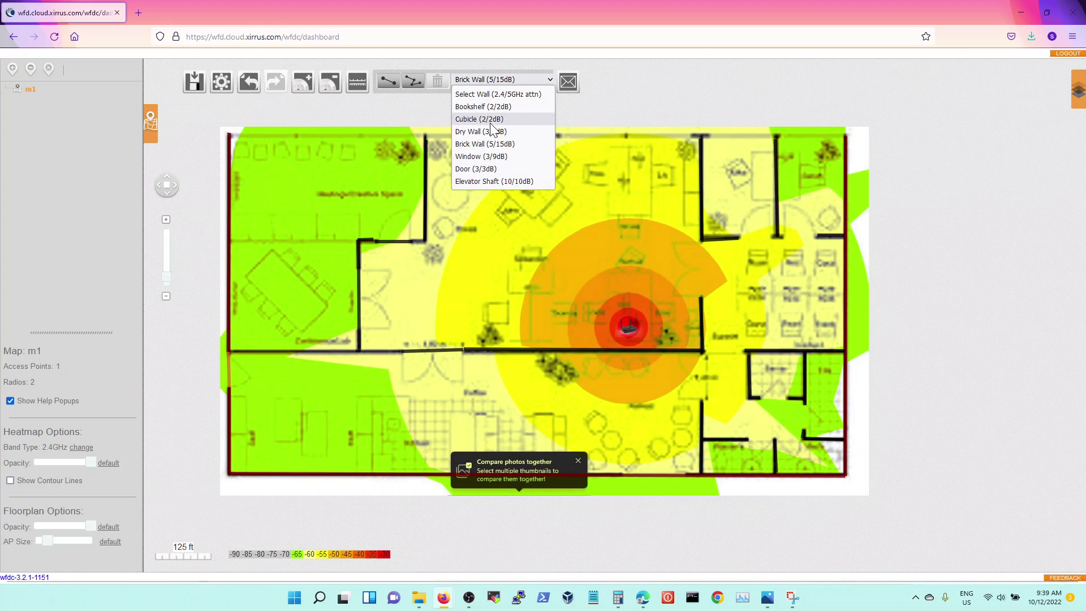
click(581, 111)
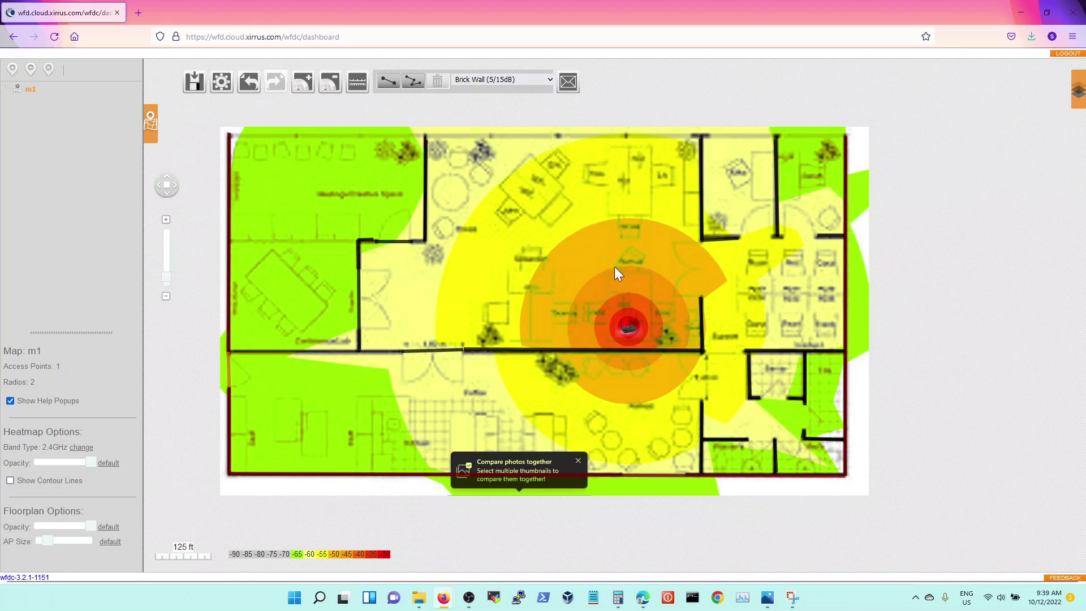
click(219, 87)
click(569, 314)
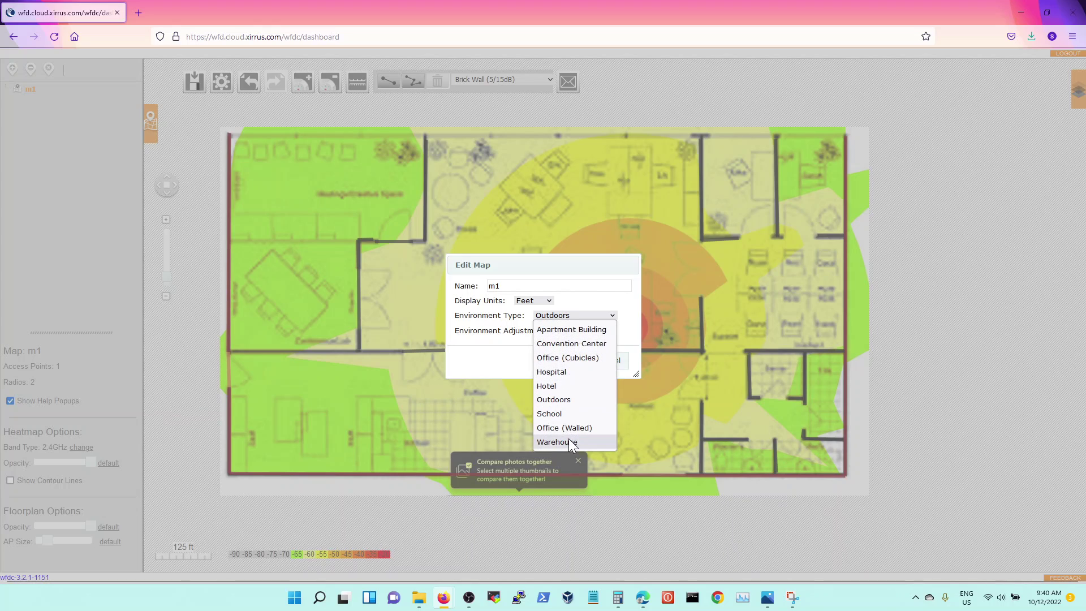
click(599, 357)
click(573, 367)
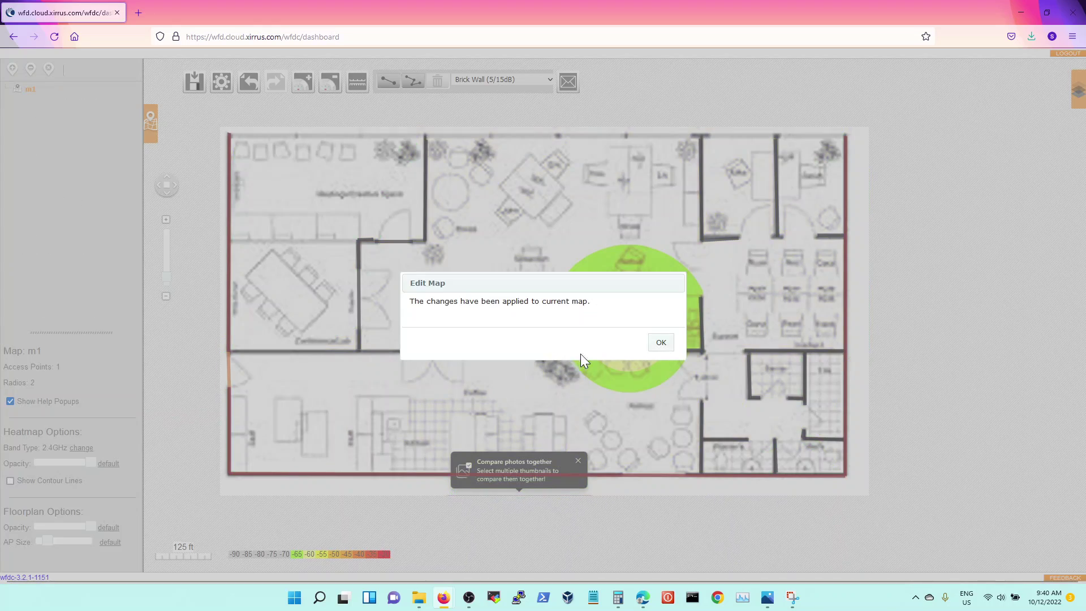
click(663, 341)
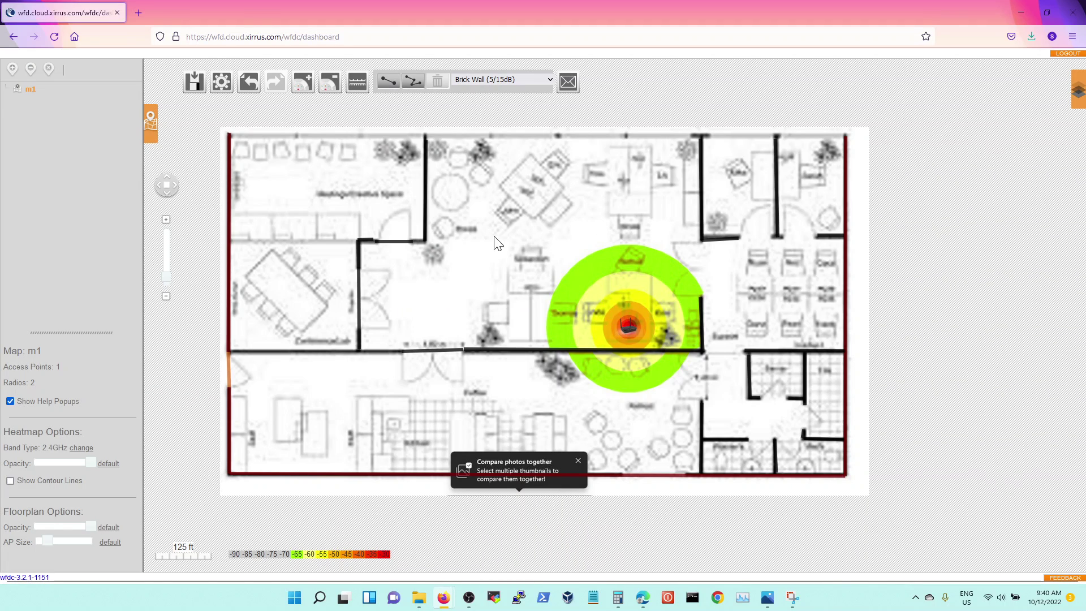
Step: Drag the r195P up-left into the upper middle room, then fine-tune it slightly lower
drag(626, 338, 527, 268)
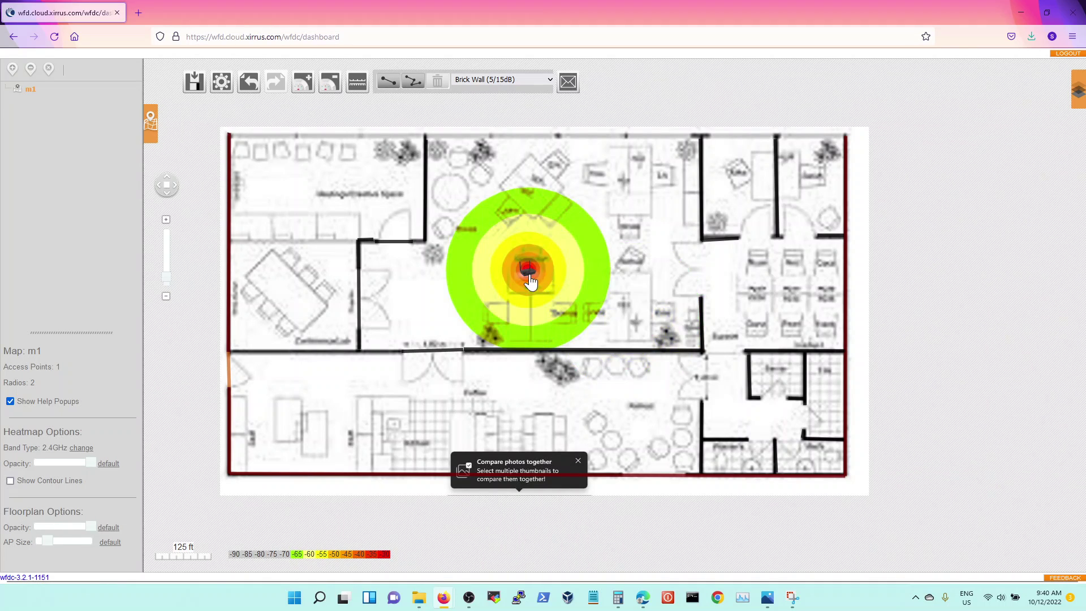
drag(535, 266, 536, 273)
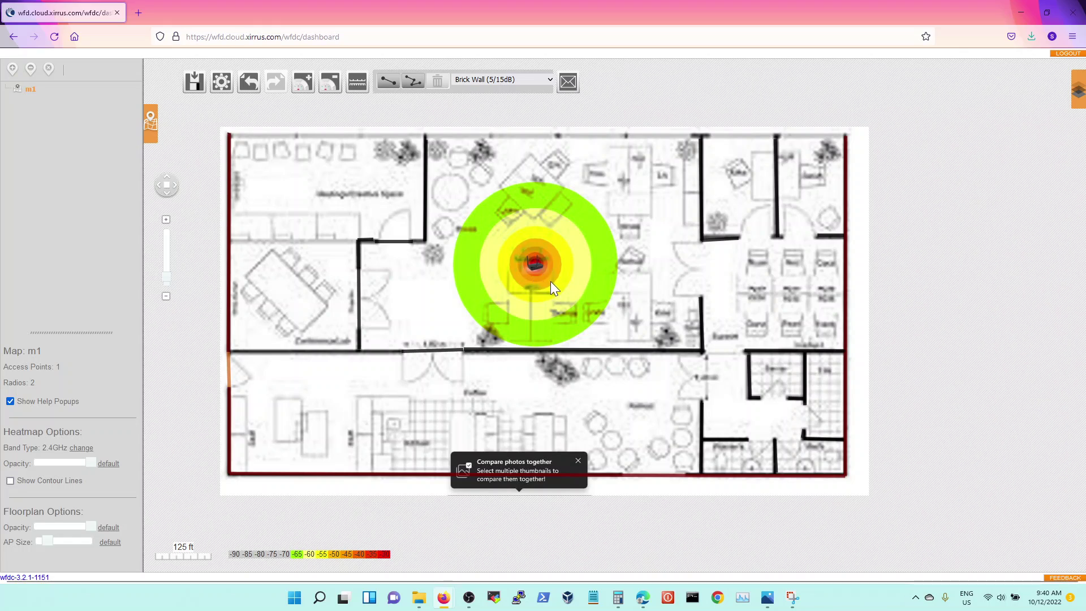
Step: Set map m1's Environment Type back to Outdoors and apply the change
click(223, 84)
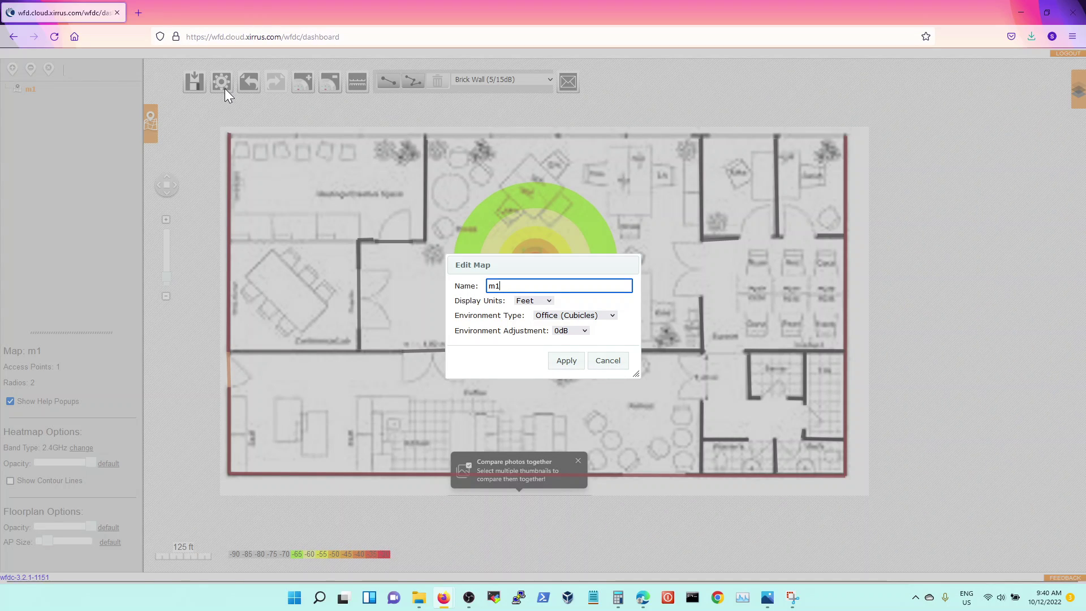
click(603, 317)
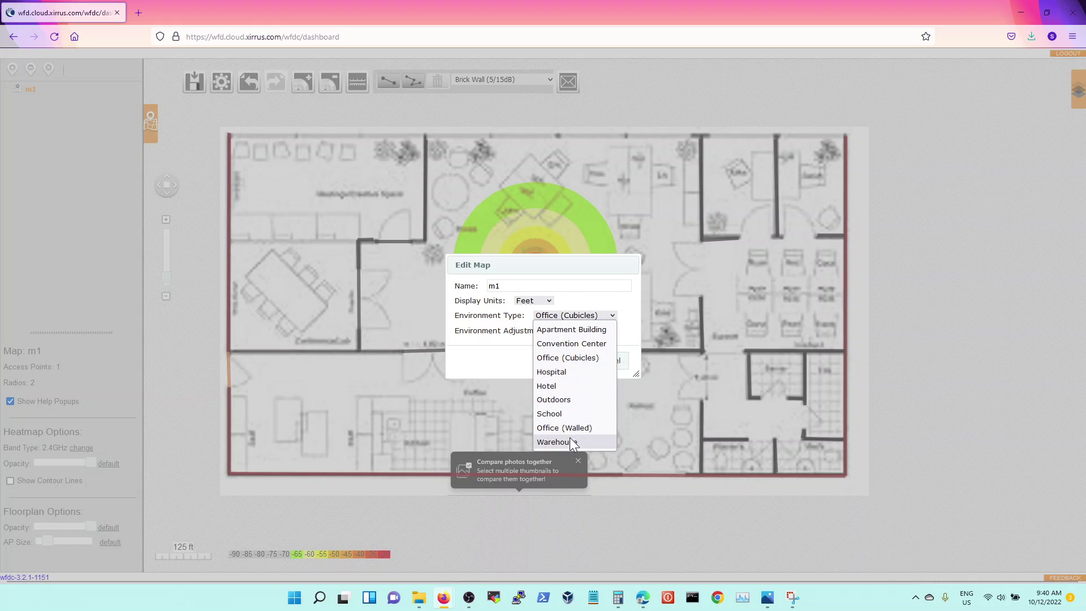
click(582, 400)
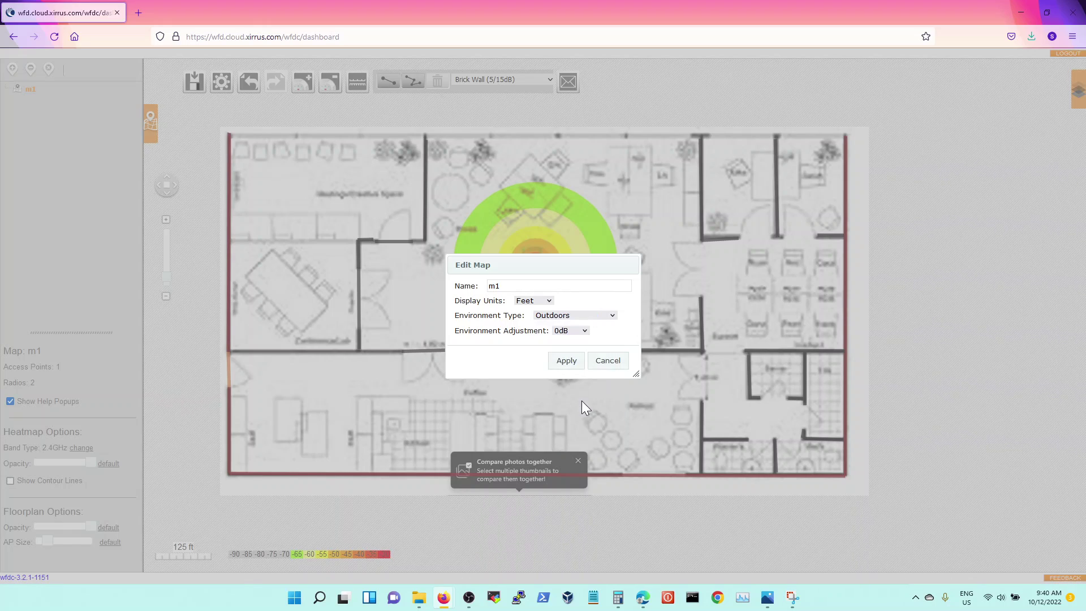
click(567, 362)
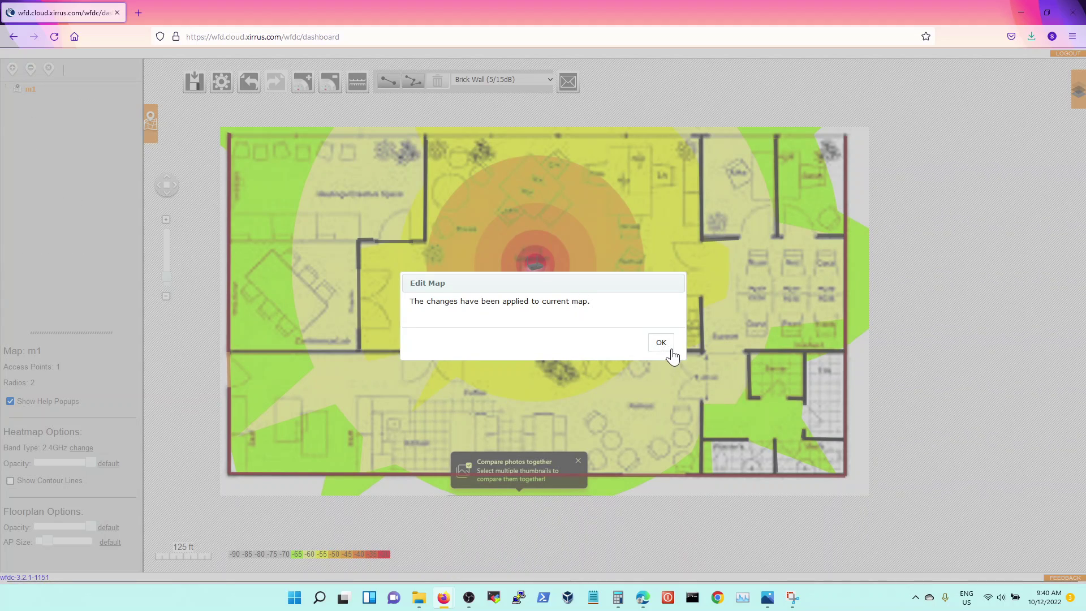
click(661, 343)
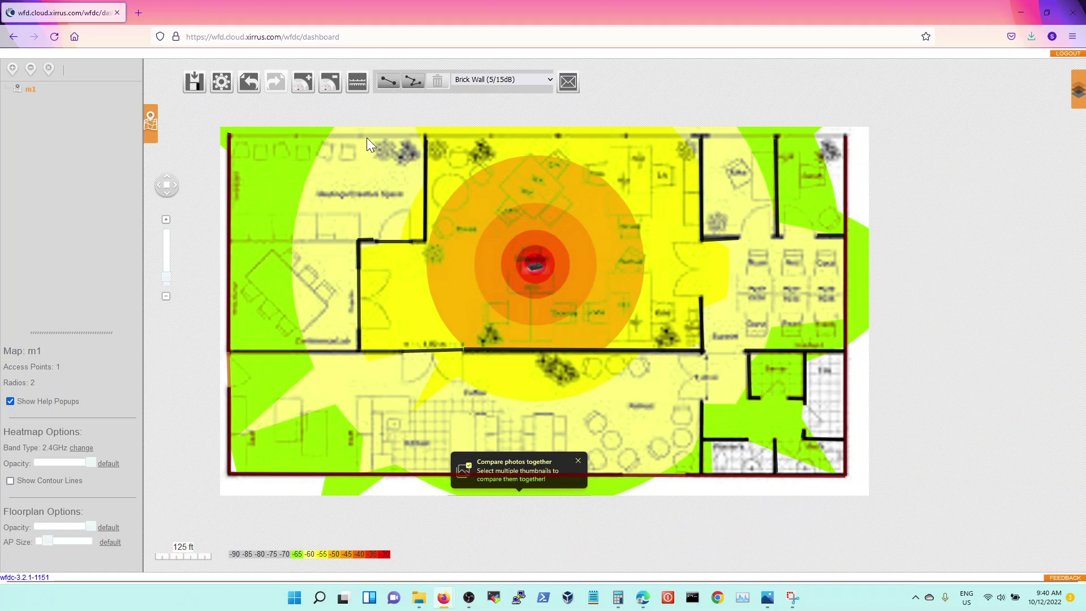
Step: Draw a wall along the top edge of the plan, from top-left to top-right corner
click(388, 81)
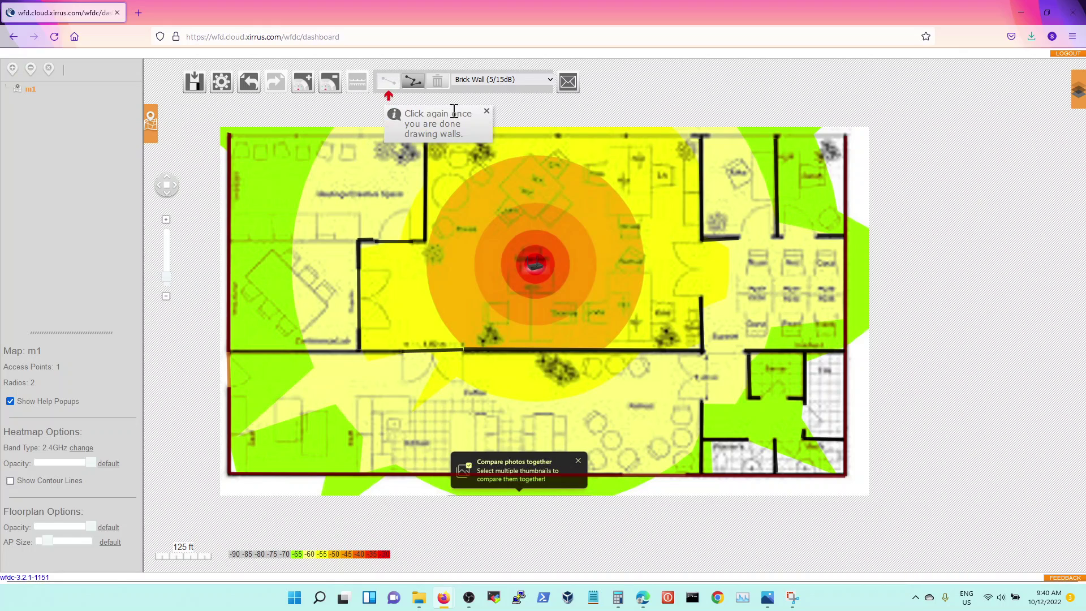
click(230, 135)
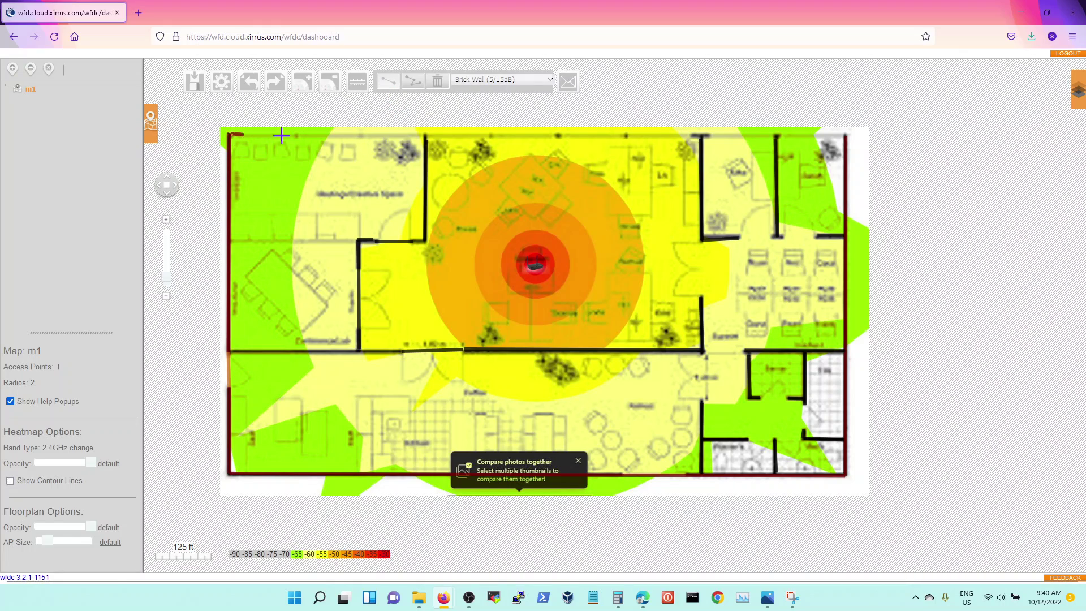
click(844, 135)
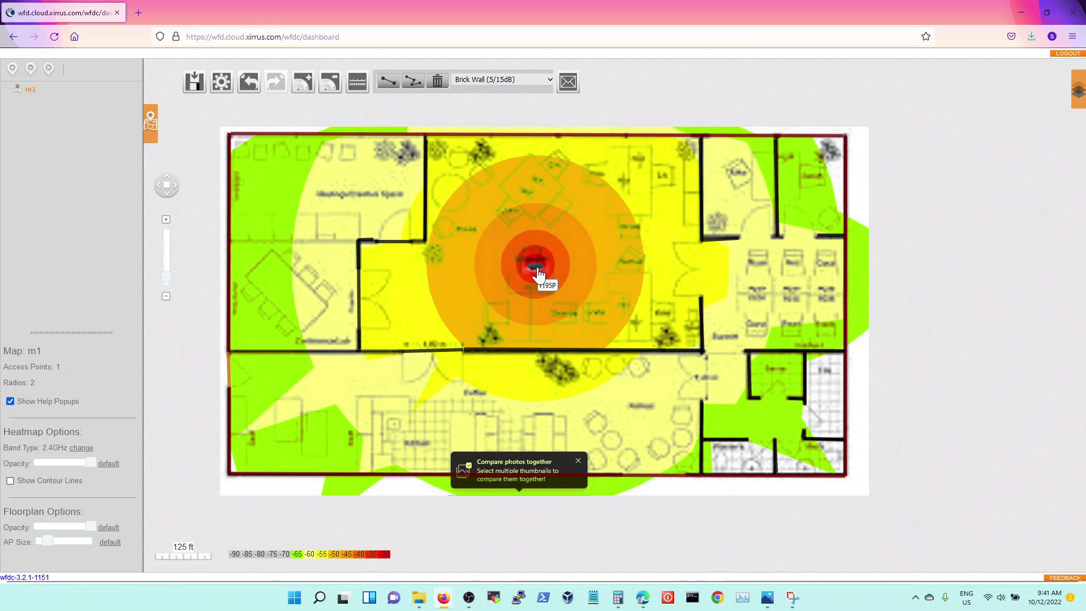
Step: Drag the r195P from the centre of the map into the right-hand room
drag(537, 271, 773, 299)
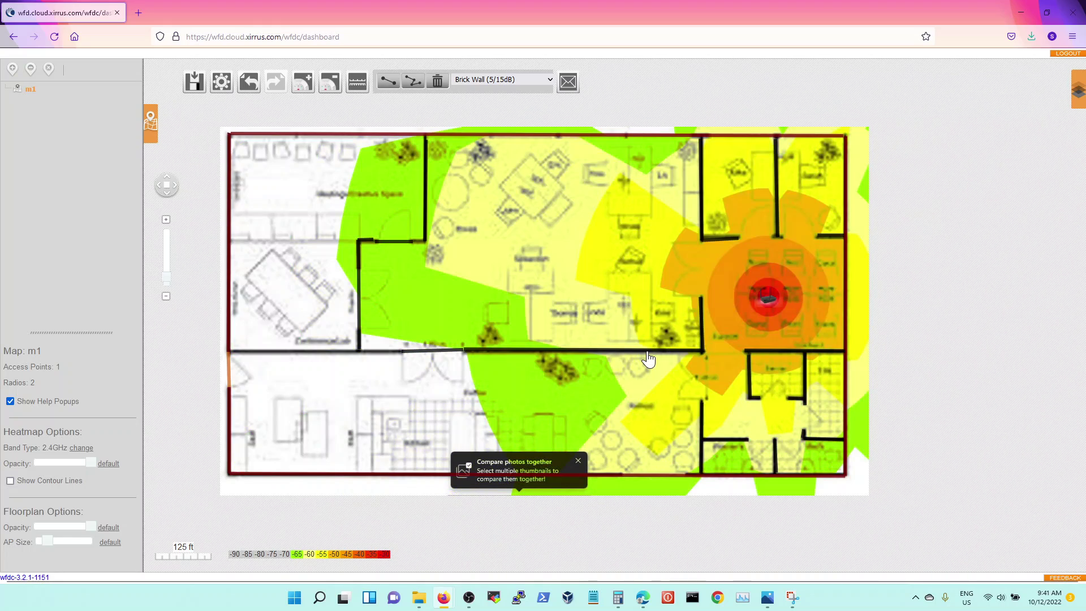